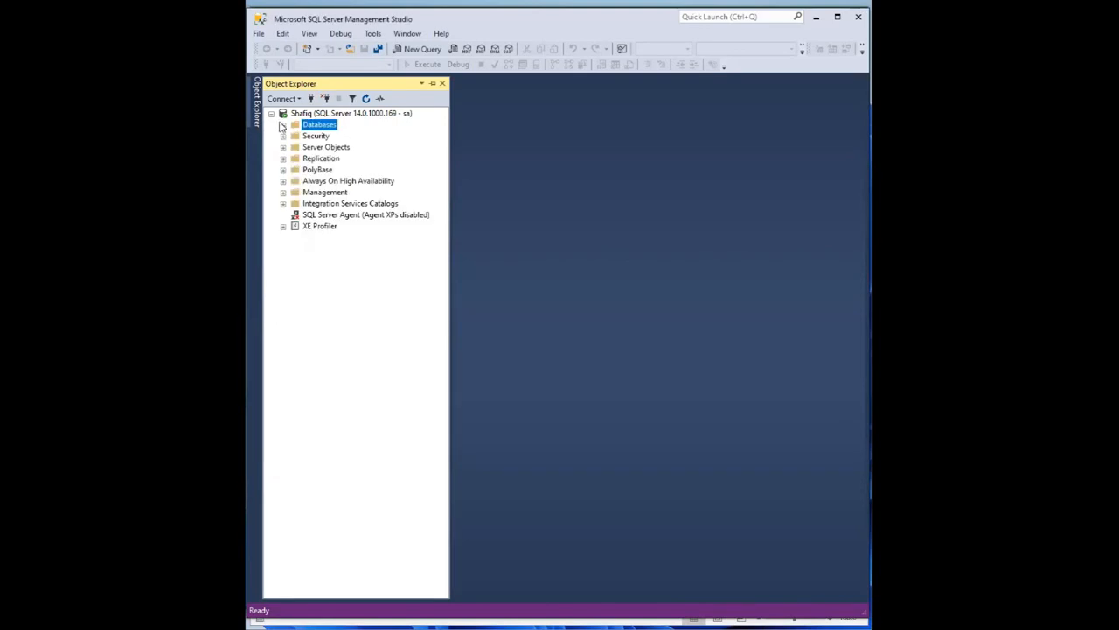
# - Collapse the server node in Object Explorer and bring up the Active Employee List workbook in Excel
pyautogui.click(271, 114)
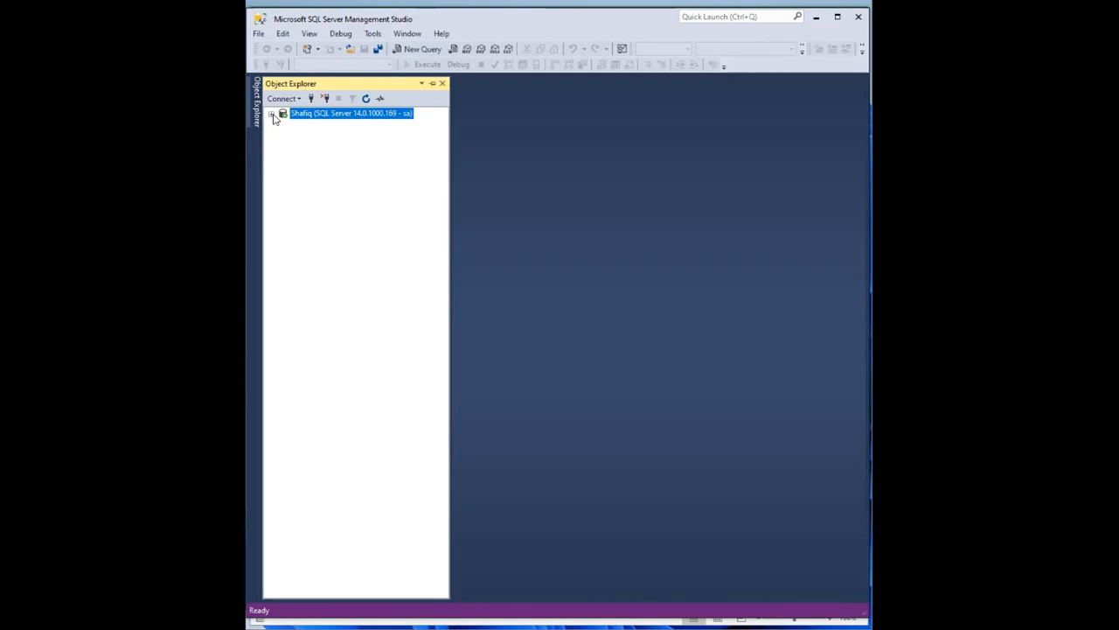
pyautogui.click(756, 628)
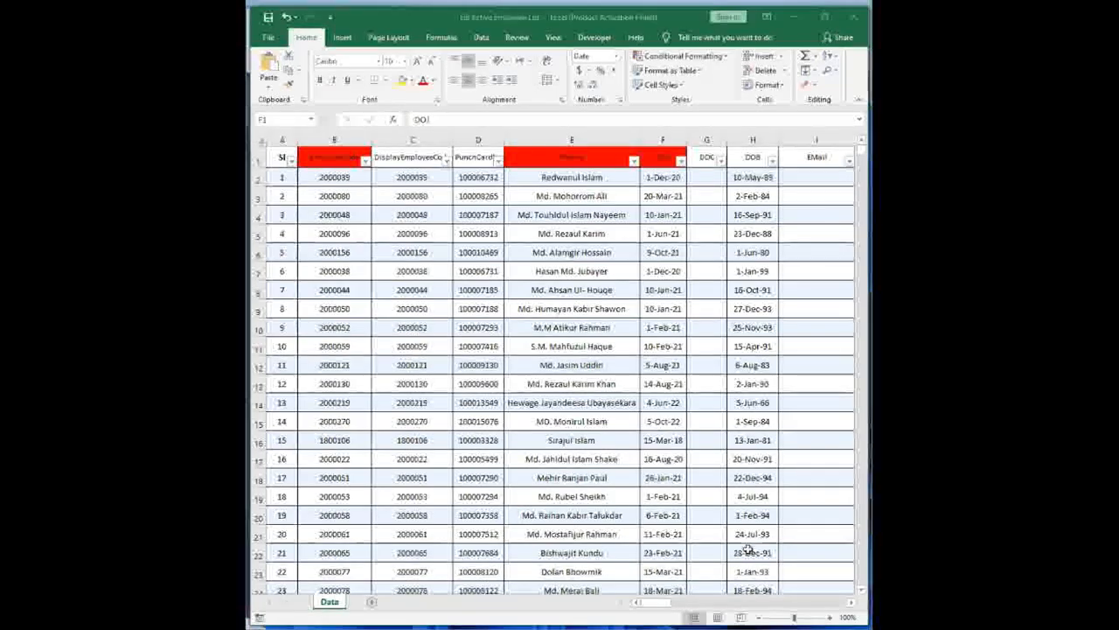
# - Look over the EmployeeCode header and the employee records in rows 3–12, including code 2000048
pyautogui.click(307, 160)
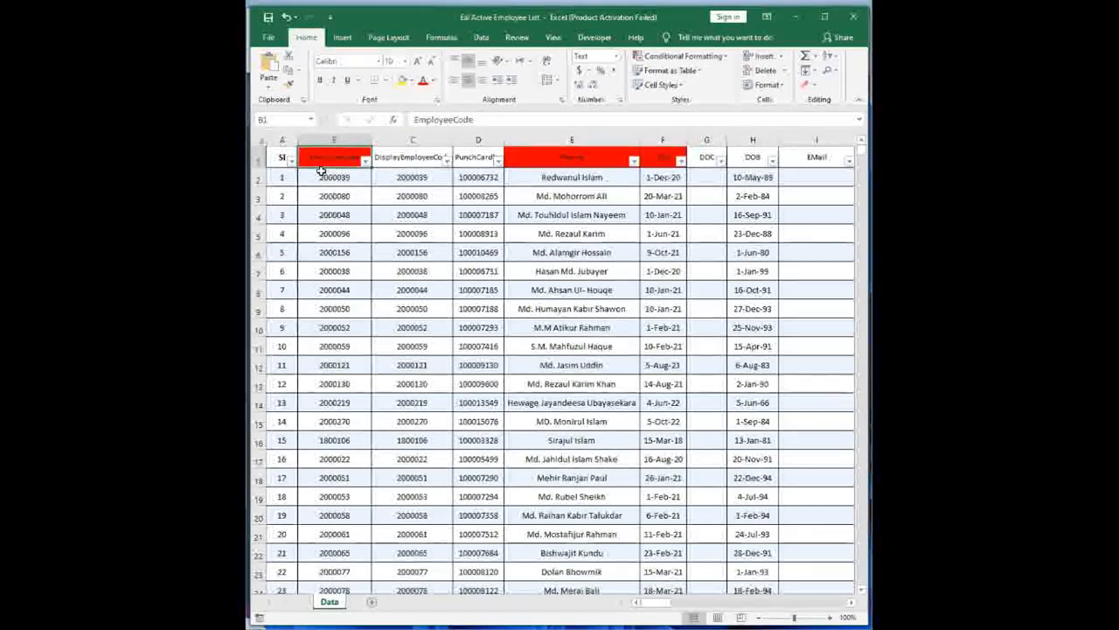
pyautogui.moveTo(347, 234); pyautogui.dragTo(774, 376)
pyautogui.moveTo(483, 303); pyautogui.dragTo(281, 254)
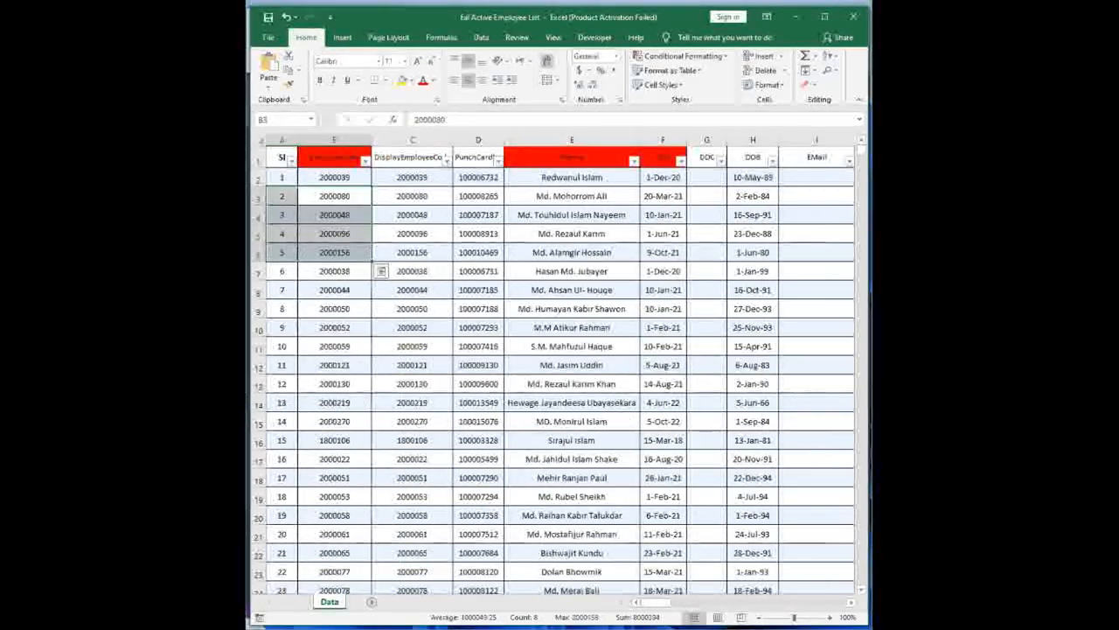
pyautogui.click(331, 219)
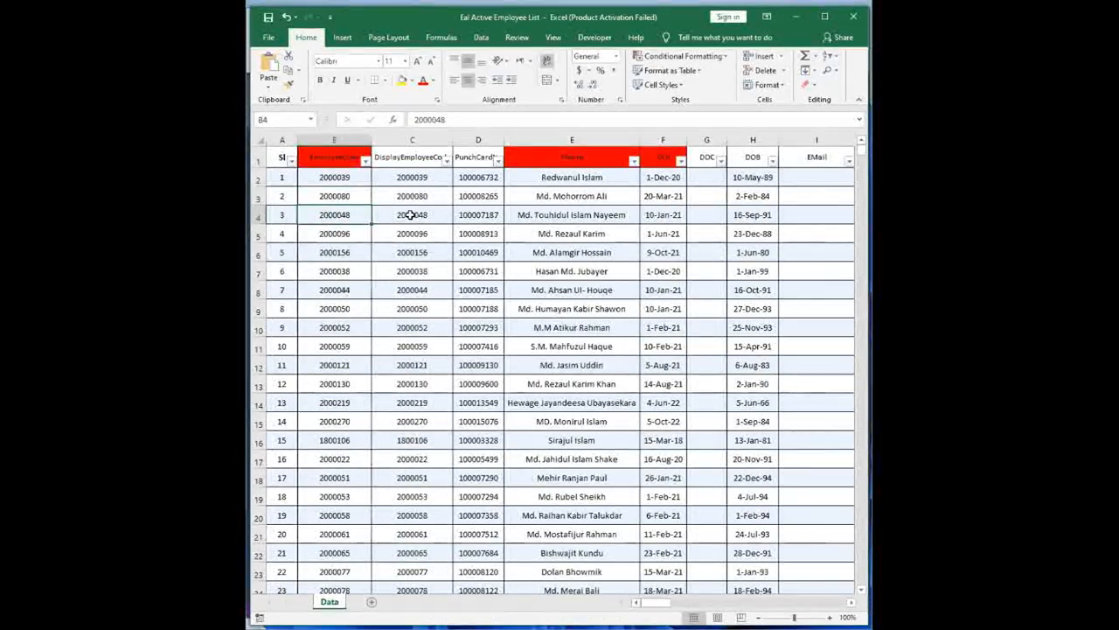
pyautogui.click(346, 160)
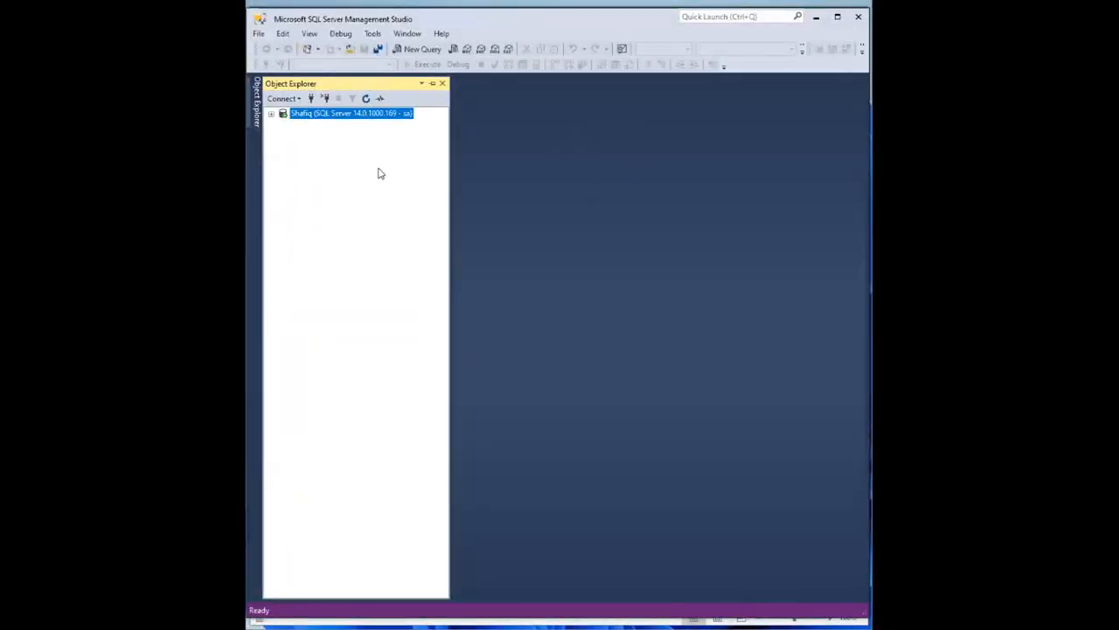
# - Launch Tasks > Import Data on the YT database from Object Explorer
pyautogui.click(270, 114)
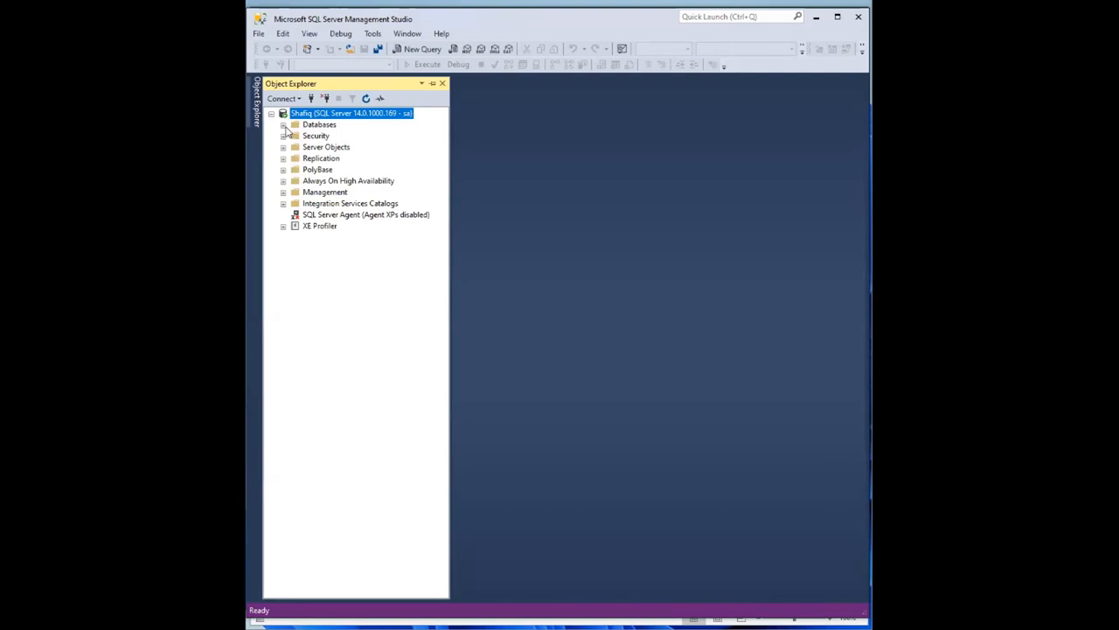
pyautogui.click(283, 125)
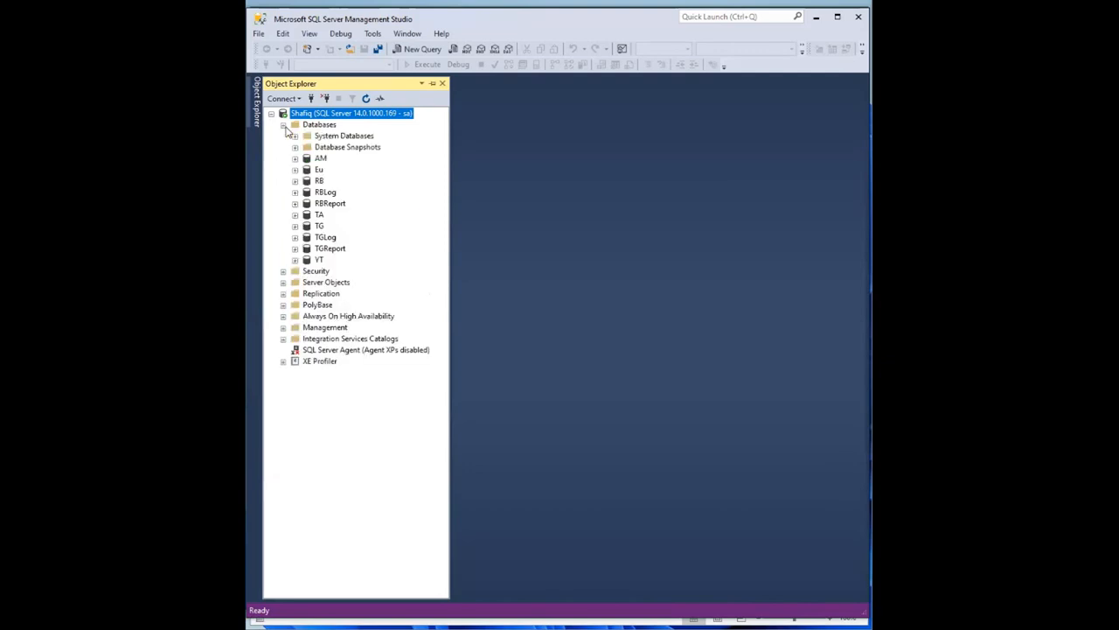
pyautogui.click(317, 261)
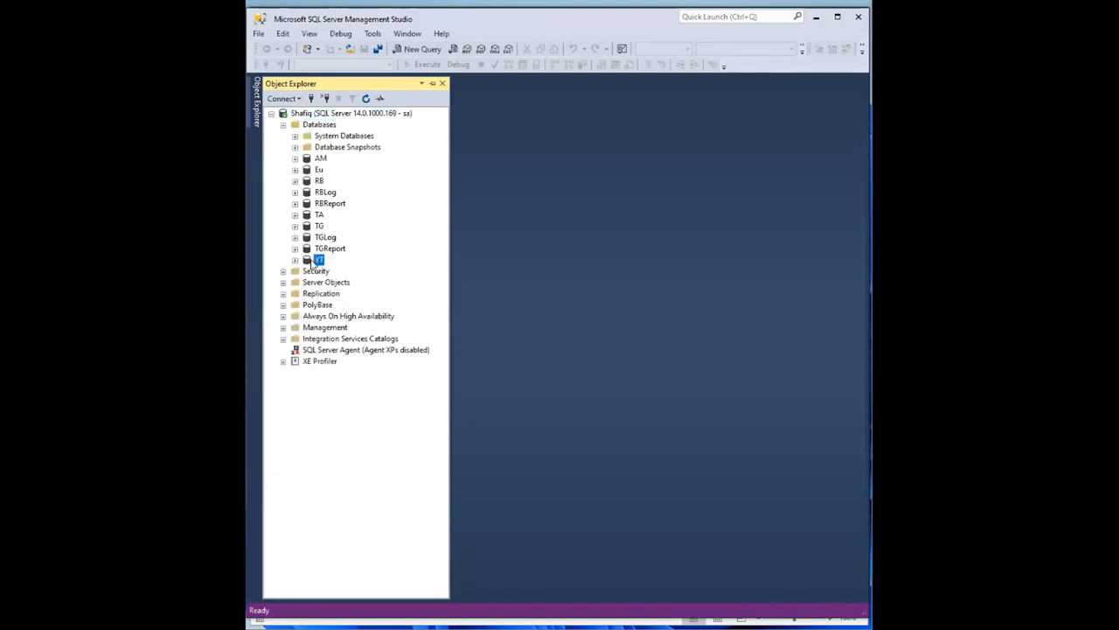
pyautogui.rightClick(312, 262)
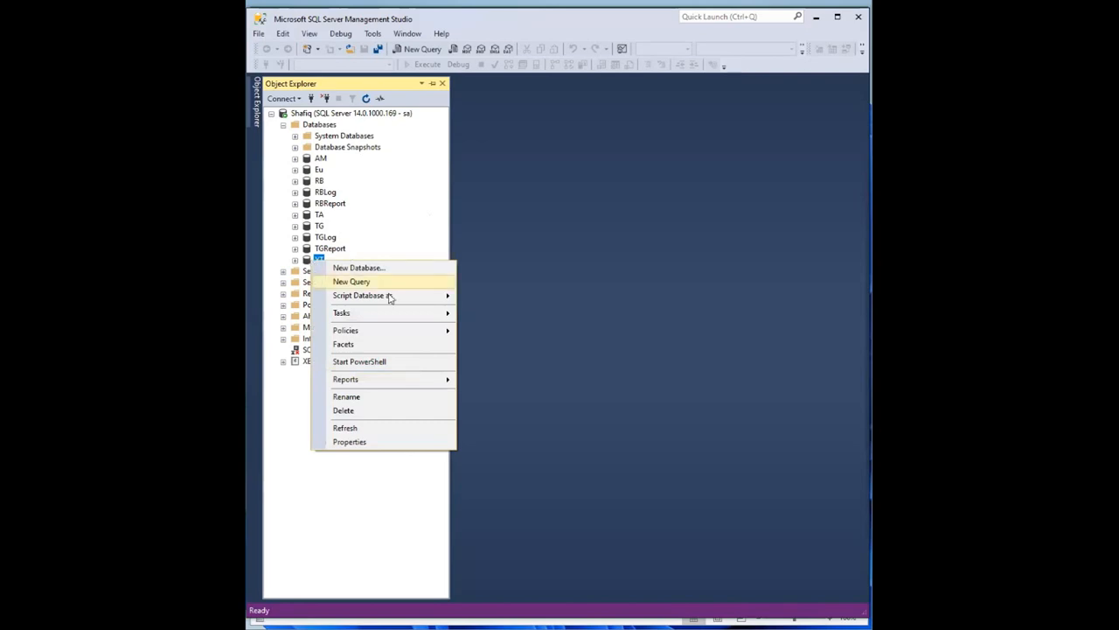
pyautogui.moveTo(420, 320)
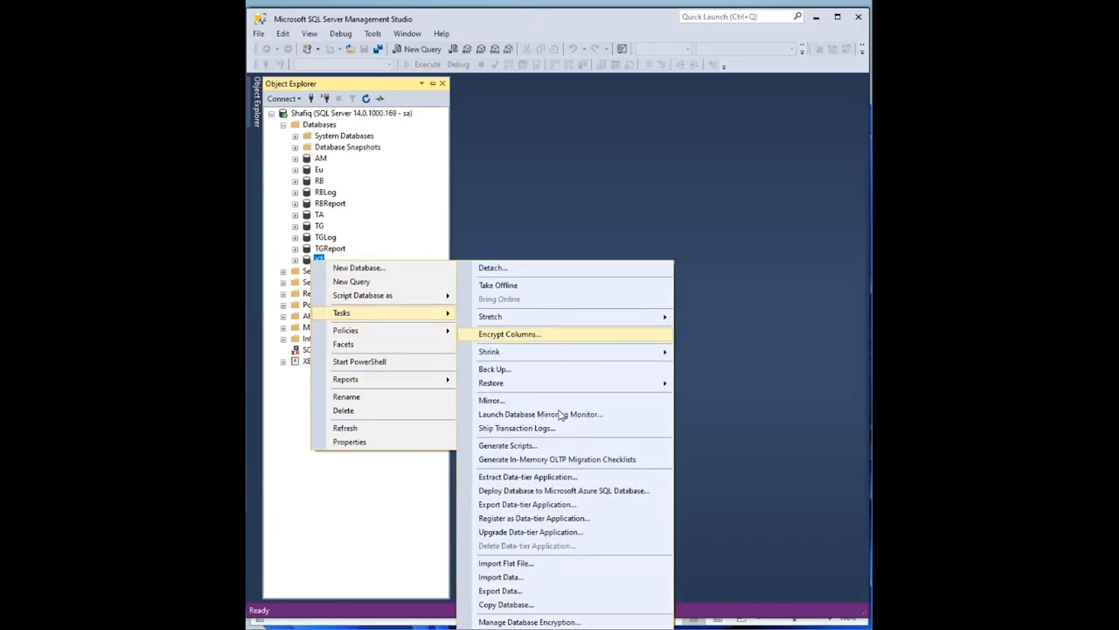
pyautogui.click(516, 579)
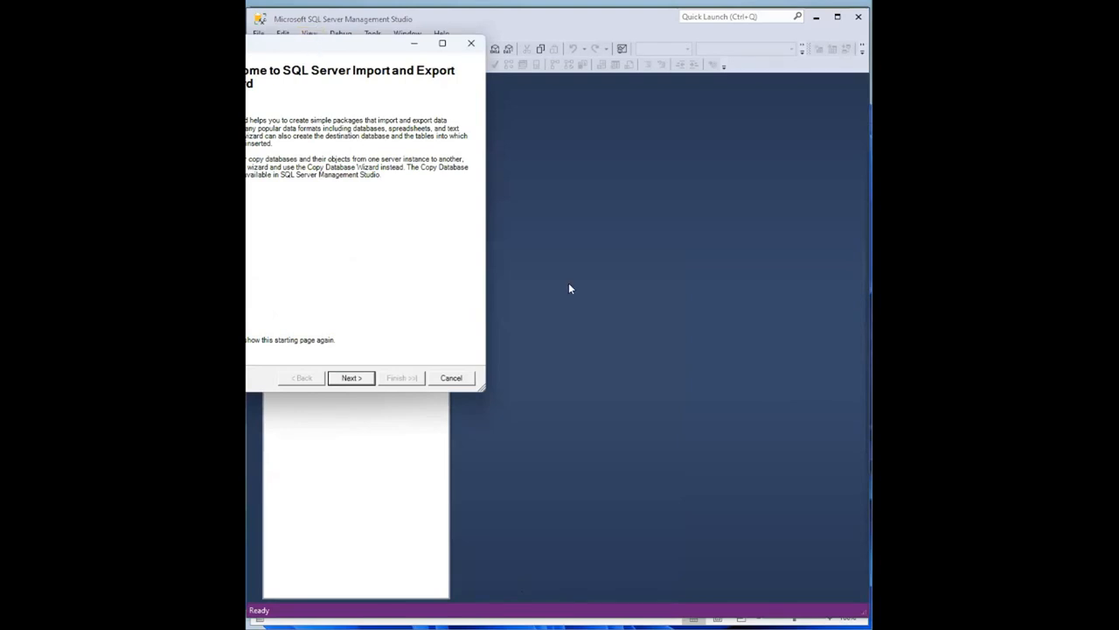
# - Centre the wizard, pass the welcome page, and browse the Data source provider list
pyautogui.moveTo(319, 54); pyautogui.dragTo(564, 110)
pyautogui.click(602, 437)
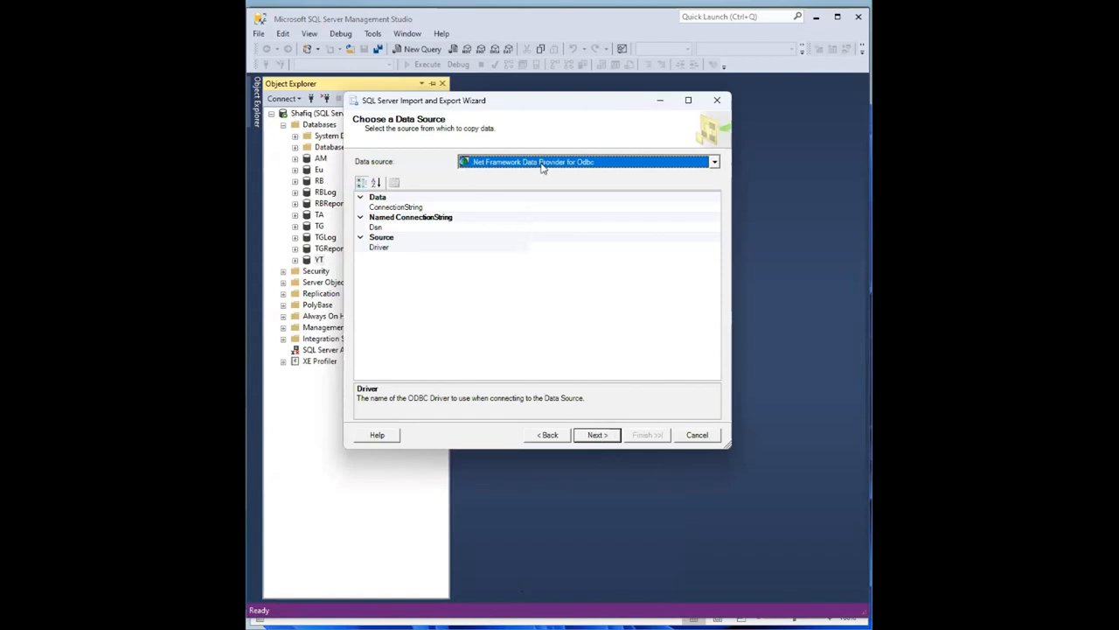
pyautogui.click(542, 163)
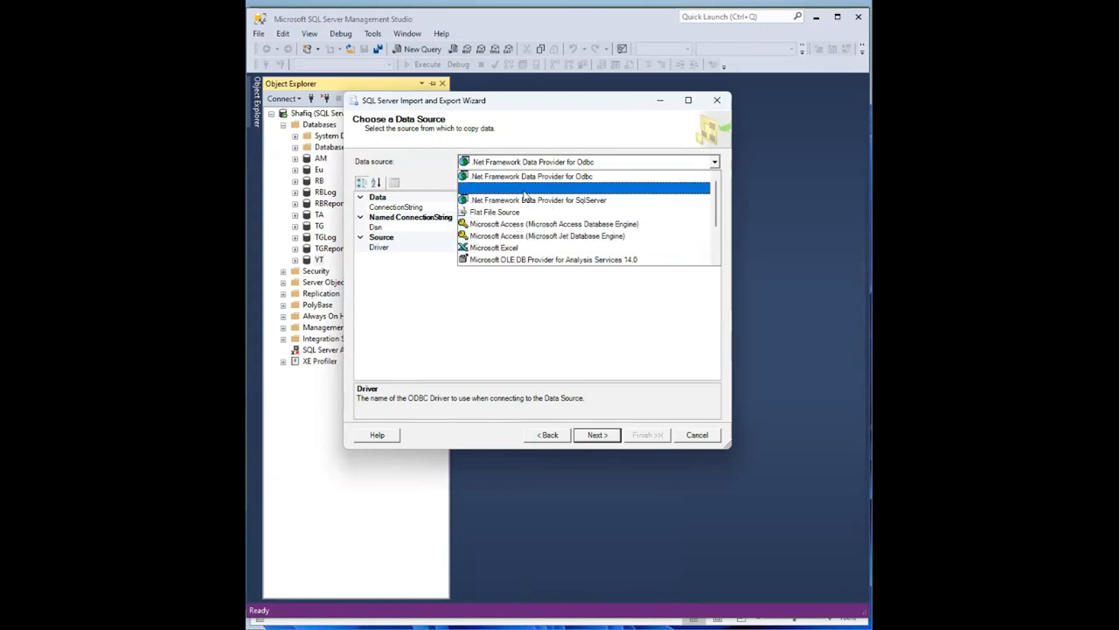
pyautogui.scroll(-2, 542, 205)
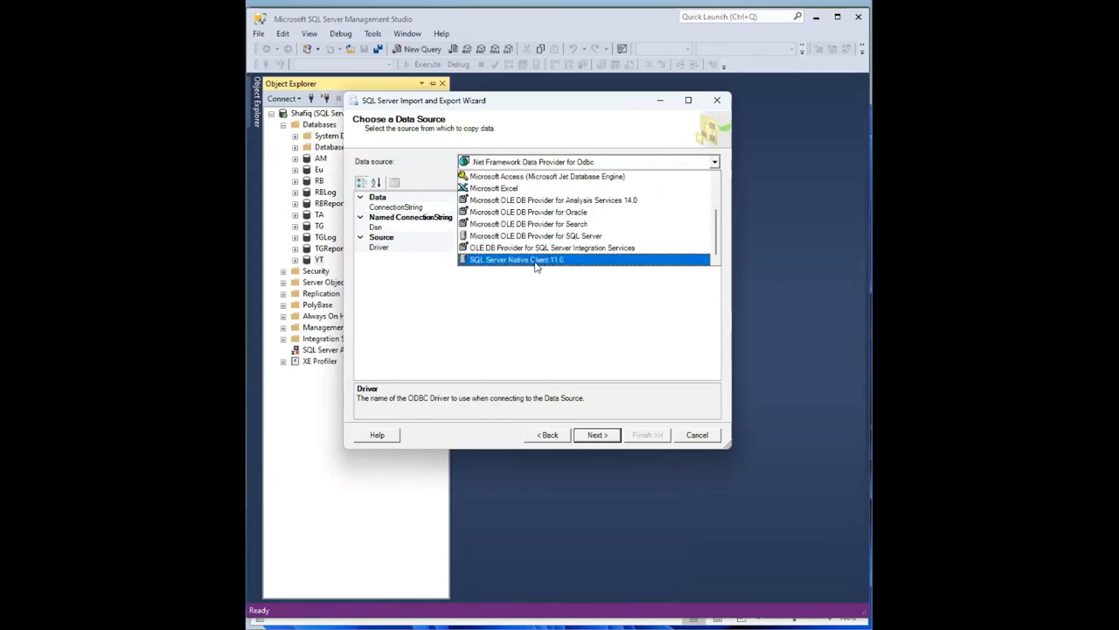
pyautogui.scroll(2, 534, 240)
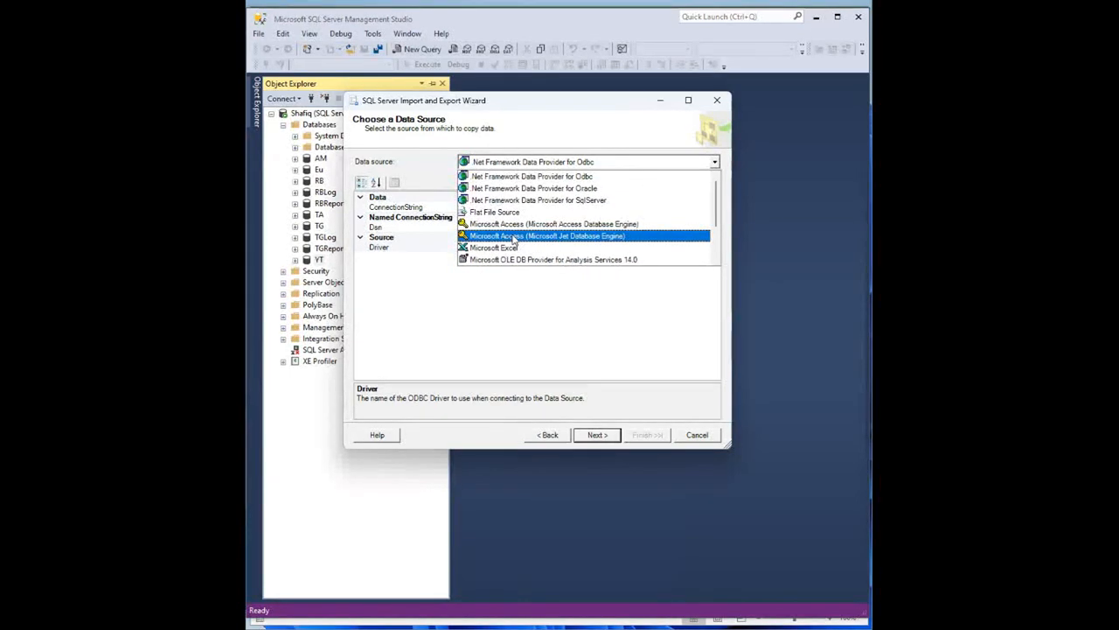
pyautogui.scroll(-1, 529, 237)
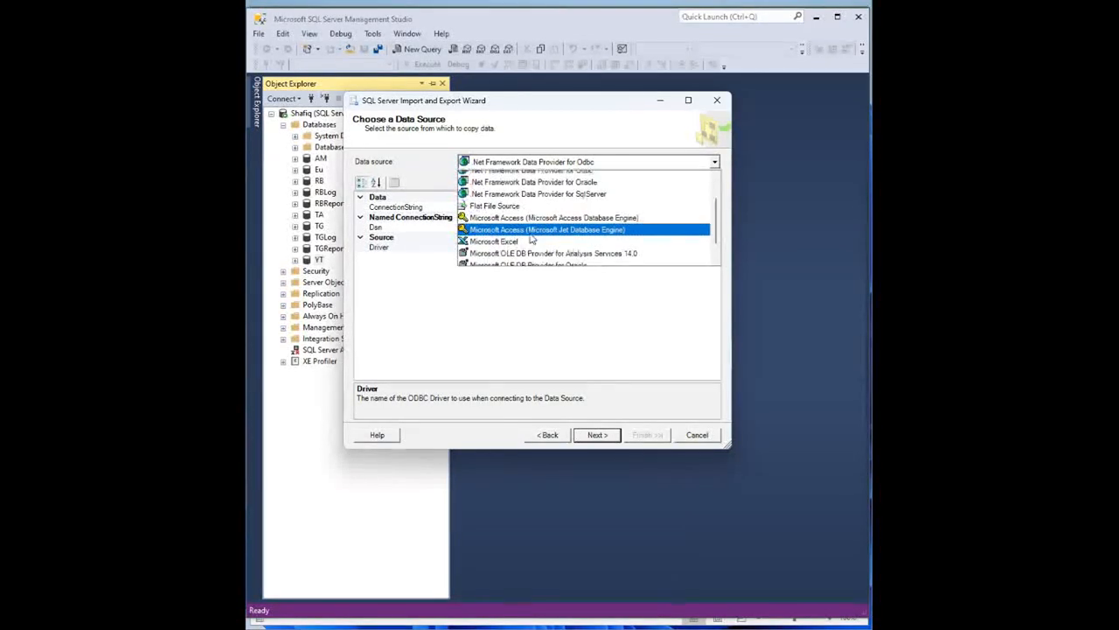
pyautogui.scroll(-1, 556, 250)
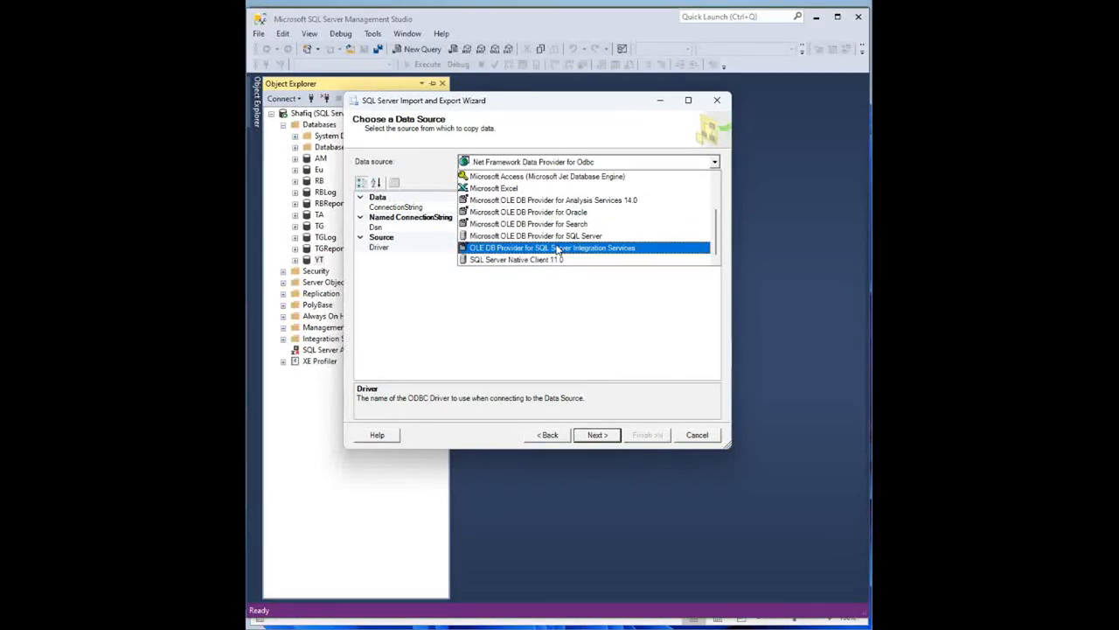
pyautogui.scroll(1, 556, 250)
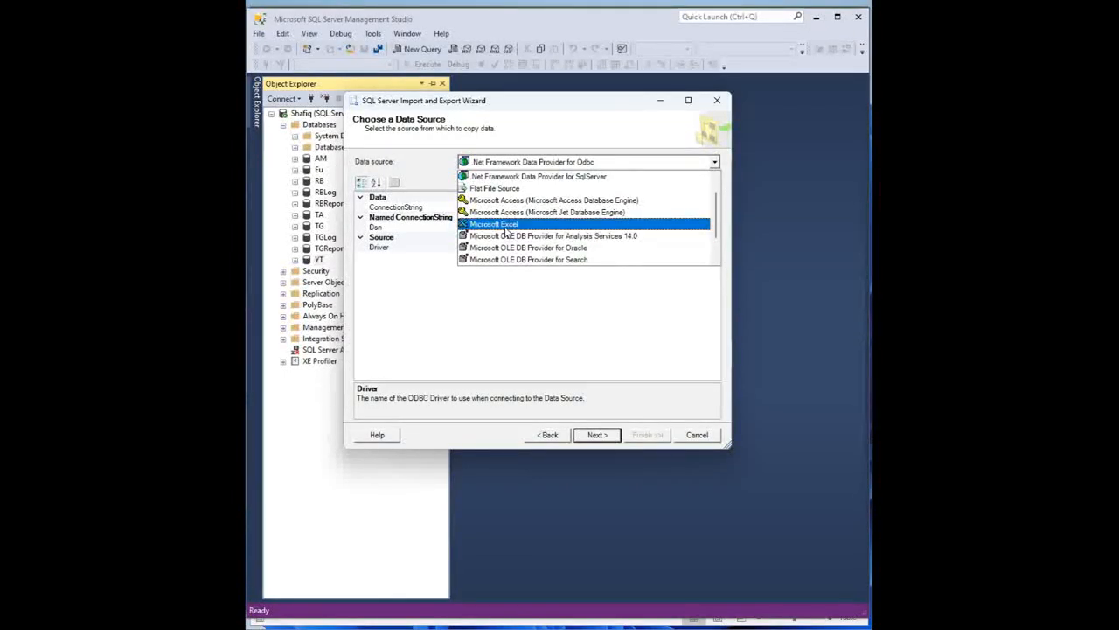
# - Use Microsoft Excel as the source with Desktop file Eal Active Employee List.xlsx, then continue
pyautogui.click(507, 226)
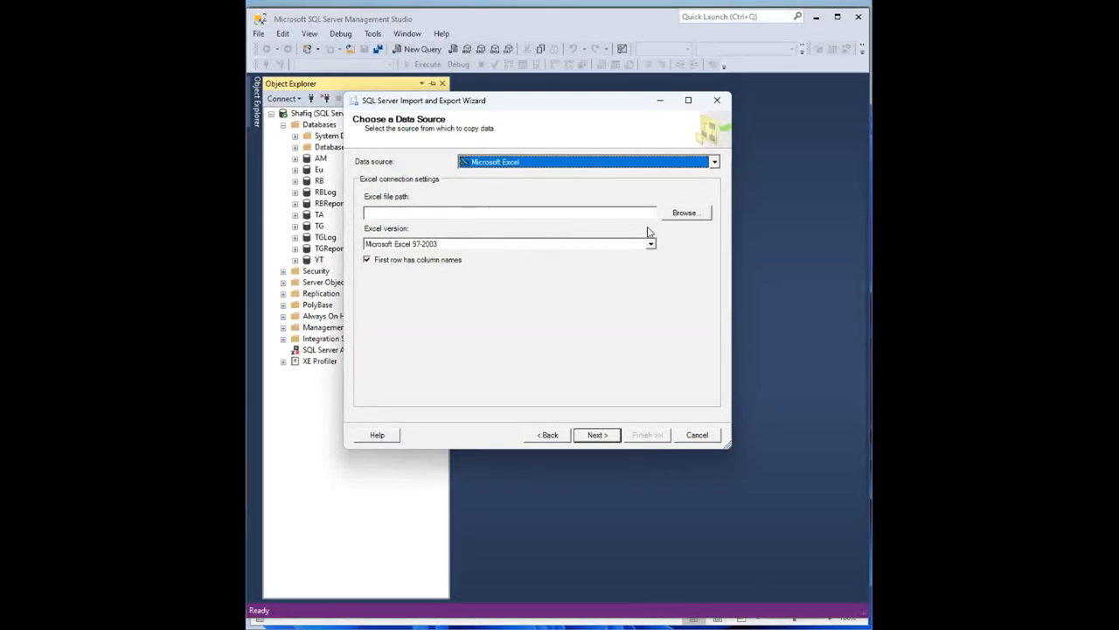
pyautogui.click(688, 218)
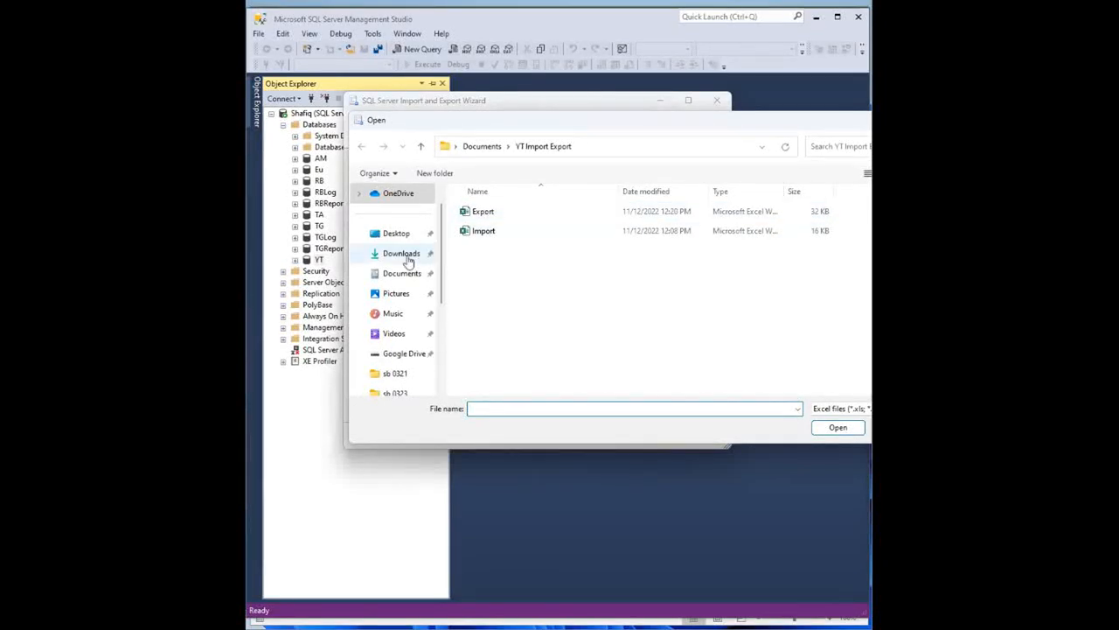
pyautogui.click(395, 235)
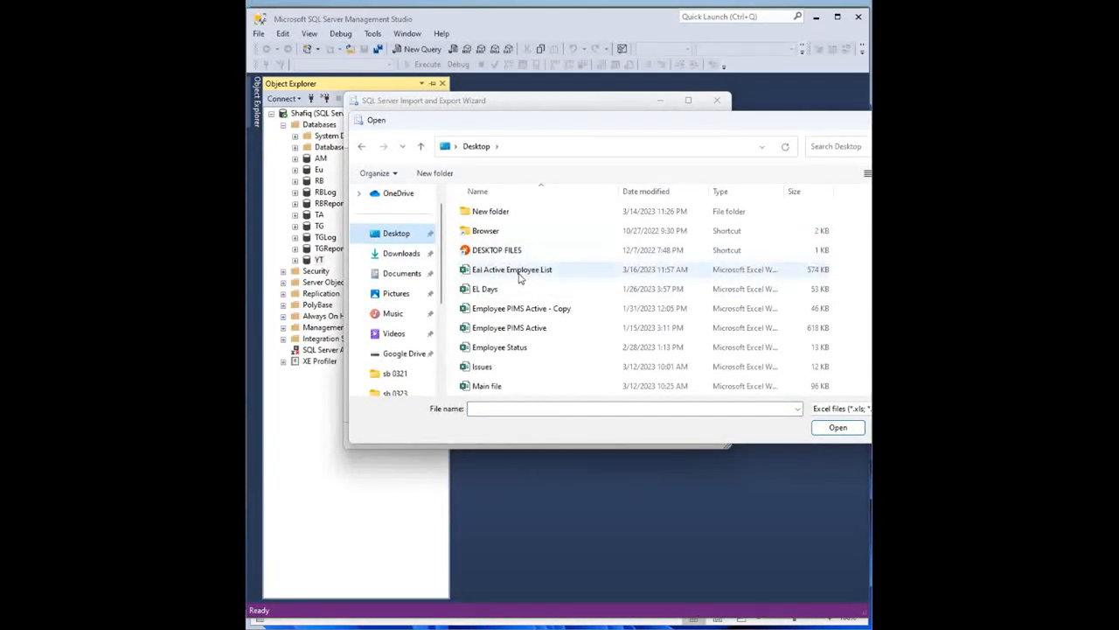
pyautogui.doubleClick(519, 271)
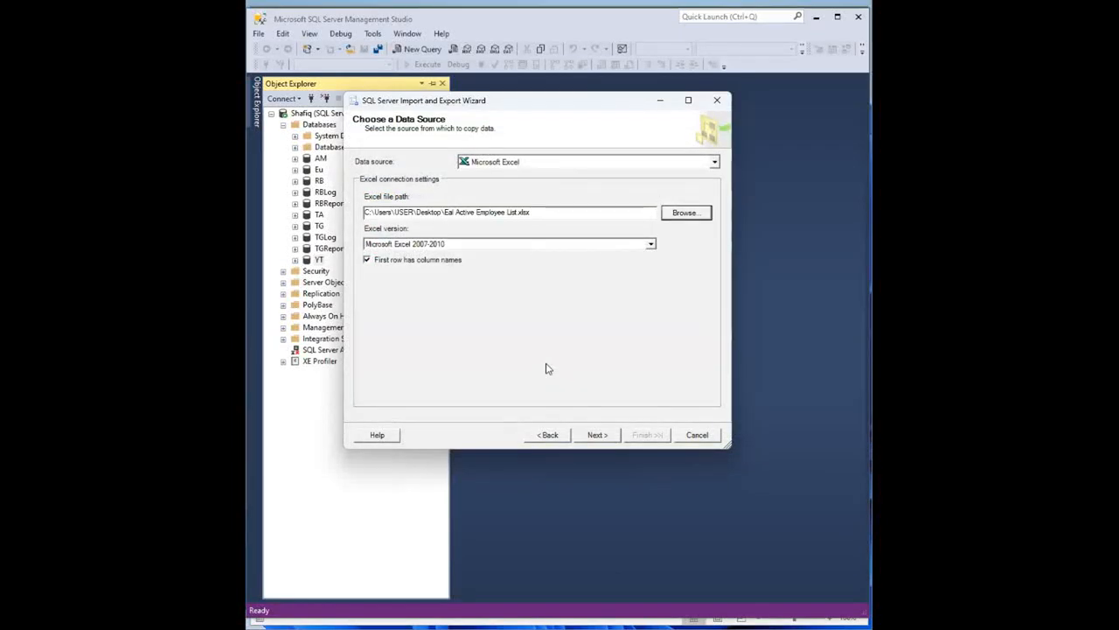
pyautogui.click(598, 437)
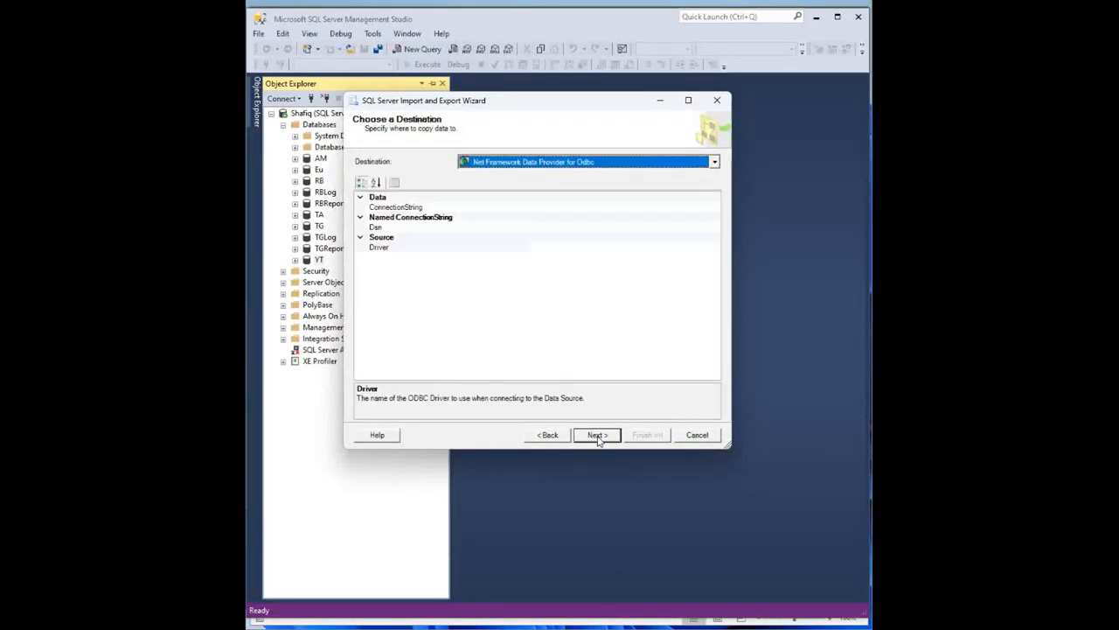
# - Target SQL Server Native Client 11.0 with a SQL Server Authentication login and the YT database
pyautogui.click(560, 164)
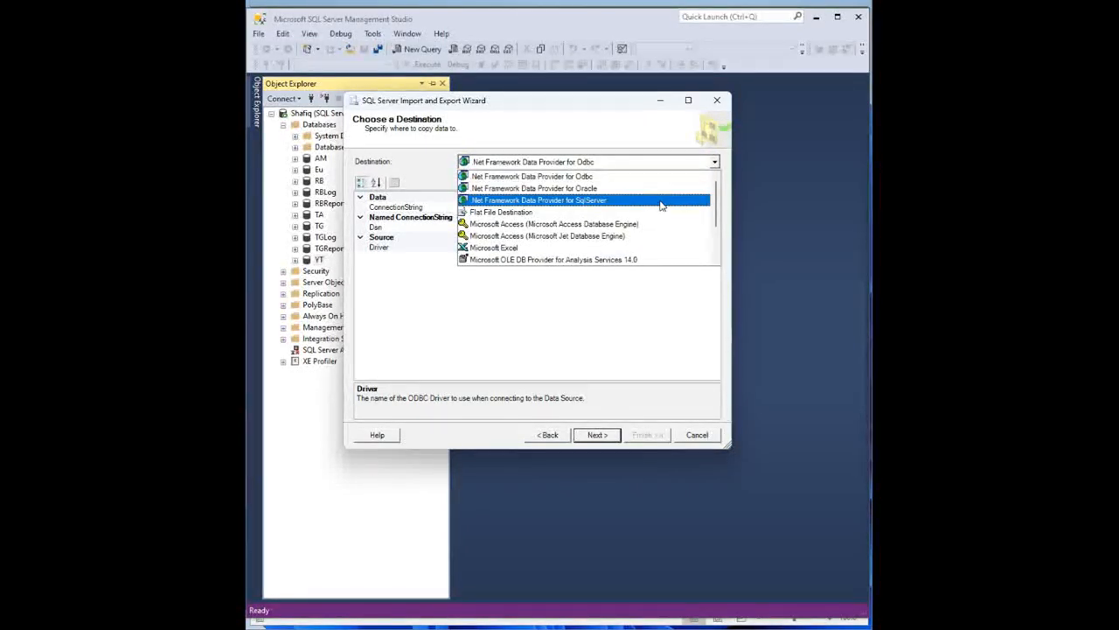
pyautogui.moveTo(716, 213); pyautogui.dragTo(715, 253)
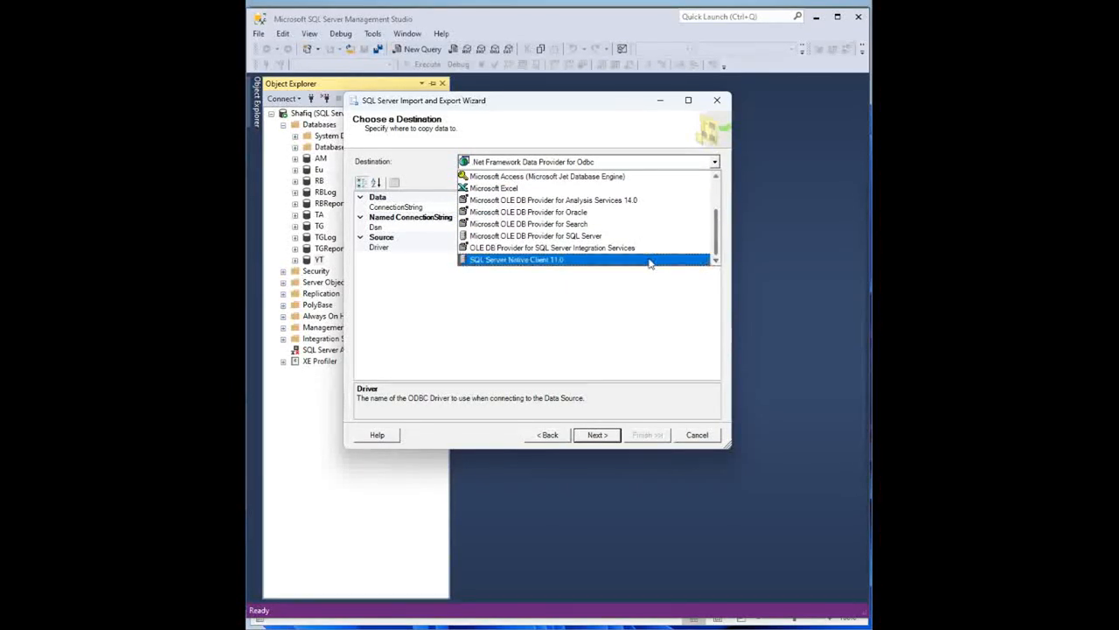
pyautogui.click(551, 260)
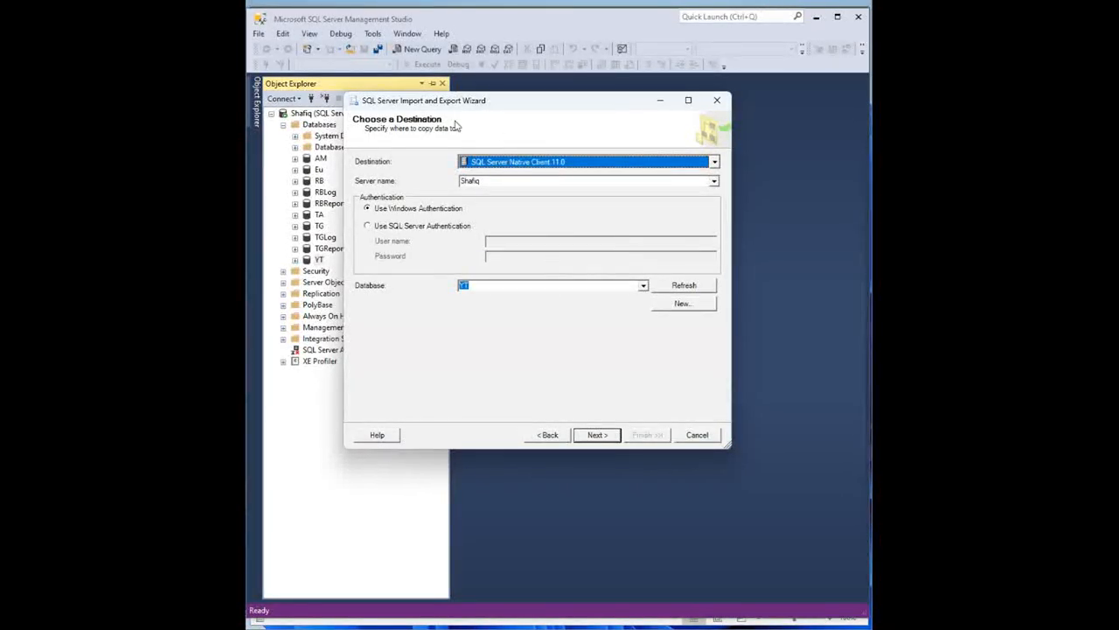
pyautogui.click(381, 227)
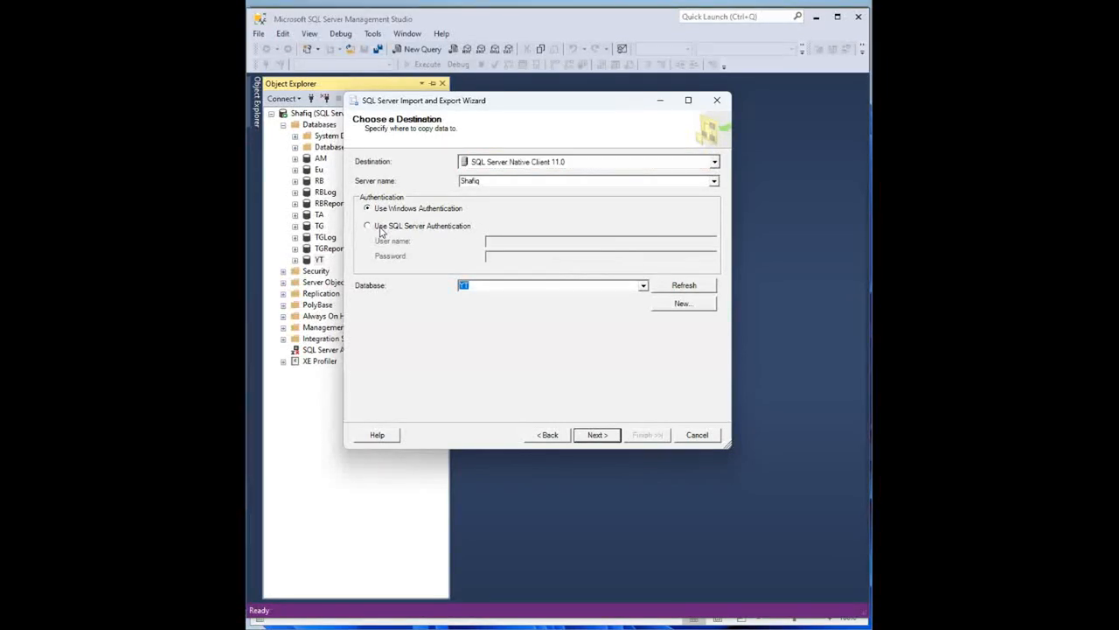
pyautogui.click(523, 242)
pyautogui.write('sa')
pyautogui.click(523, 256)
pyautogui.write('**')
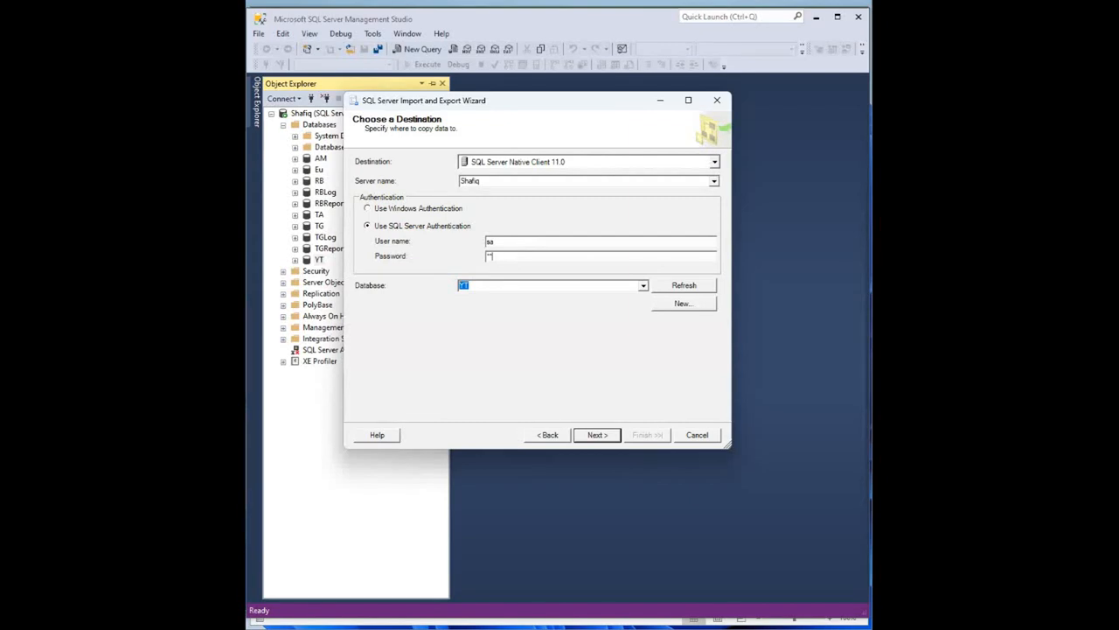
pyautogui.click(643, 285)
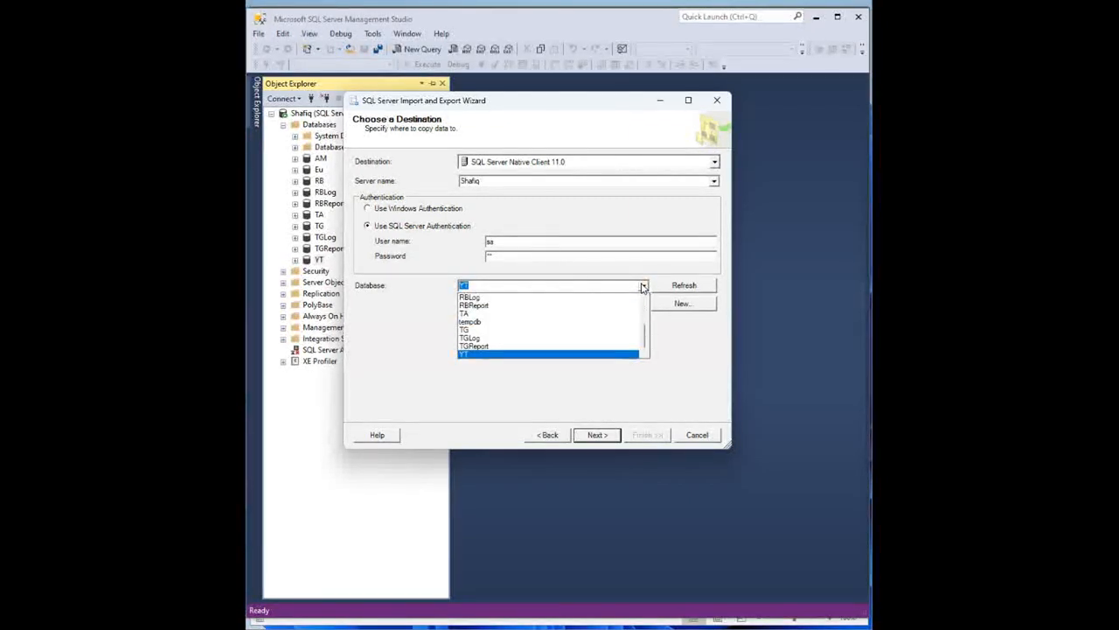
pyautogui.click(467, 355)
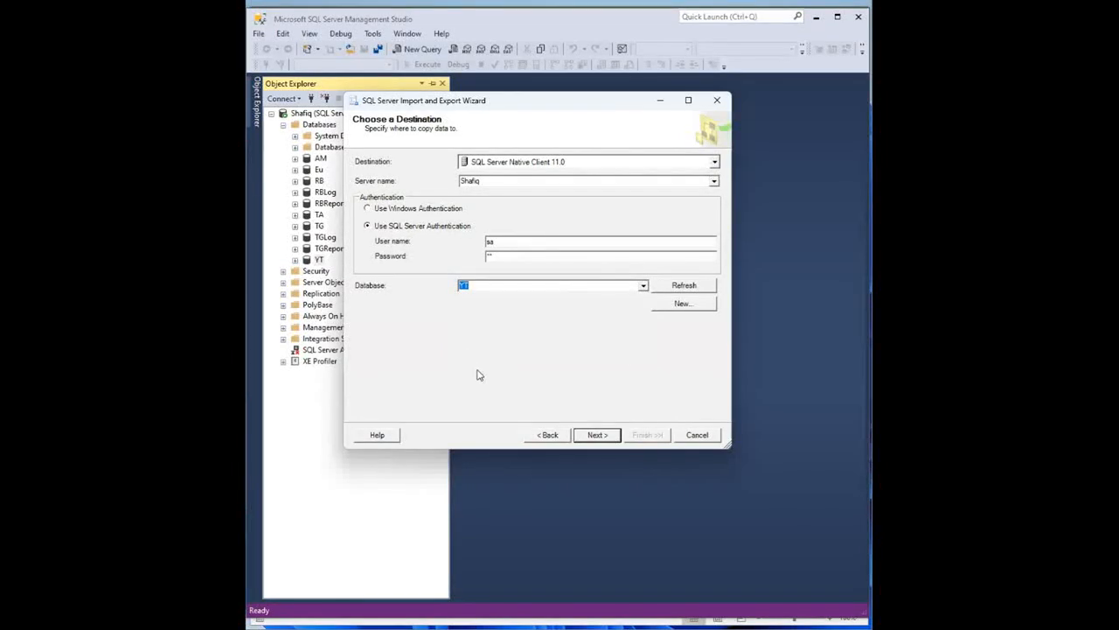
# - Accept the destination and keep 'Copy data from one or more tables or views' selected
pyautogui.click(598, 437)
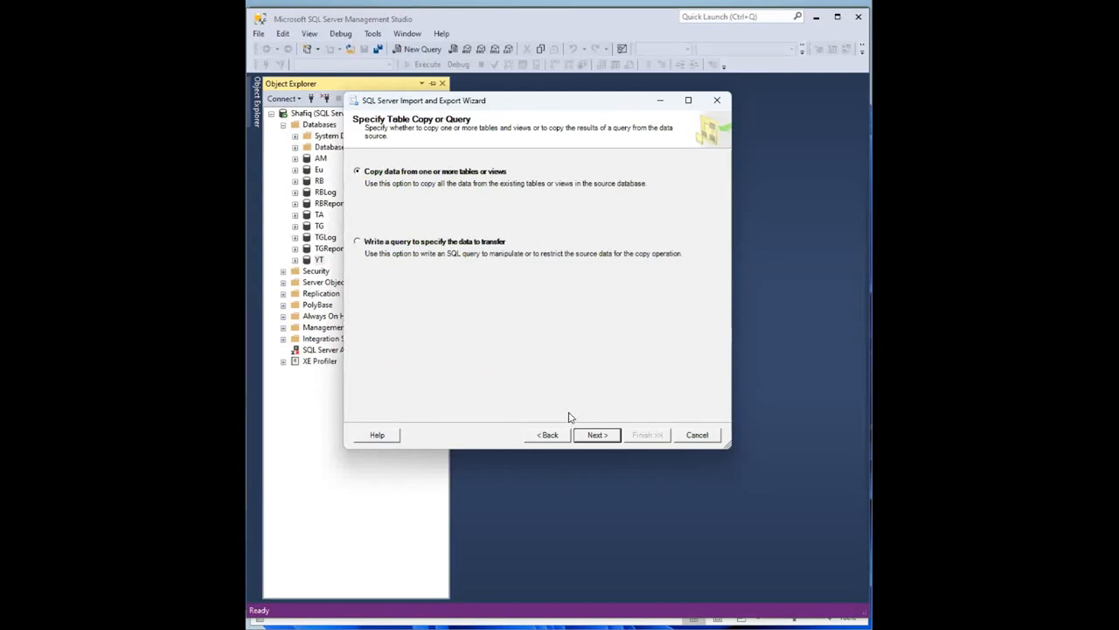
pyautogui.click(600, 439)
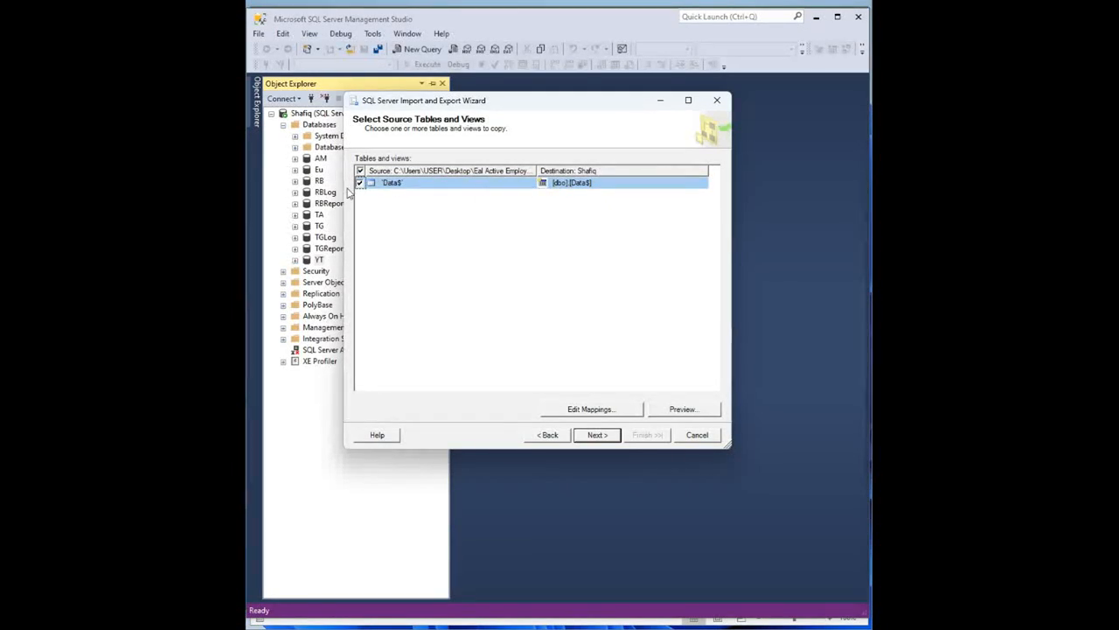
# - Preview the checked Data$ sheet's rows from the source tables list
pyautogui.click(695, 414)
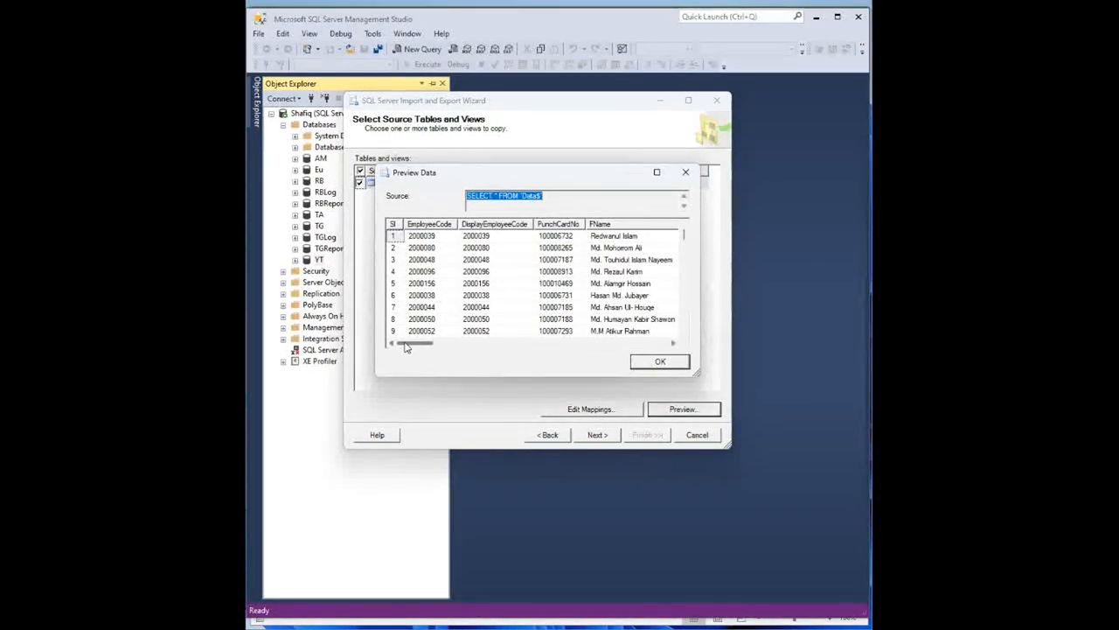
# - Inspect the Data$ preview's source query and columns through Nationality, then close it with OK
pyautogui.click(548, 196)
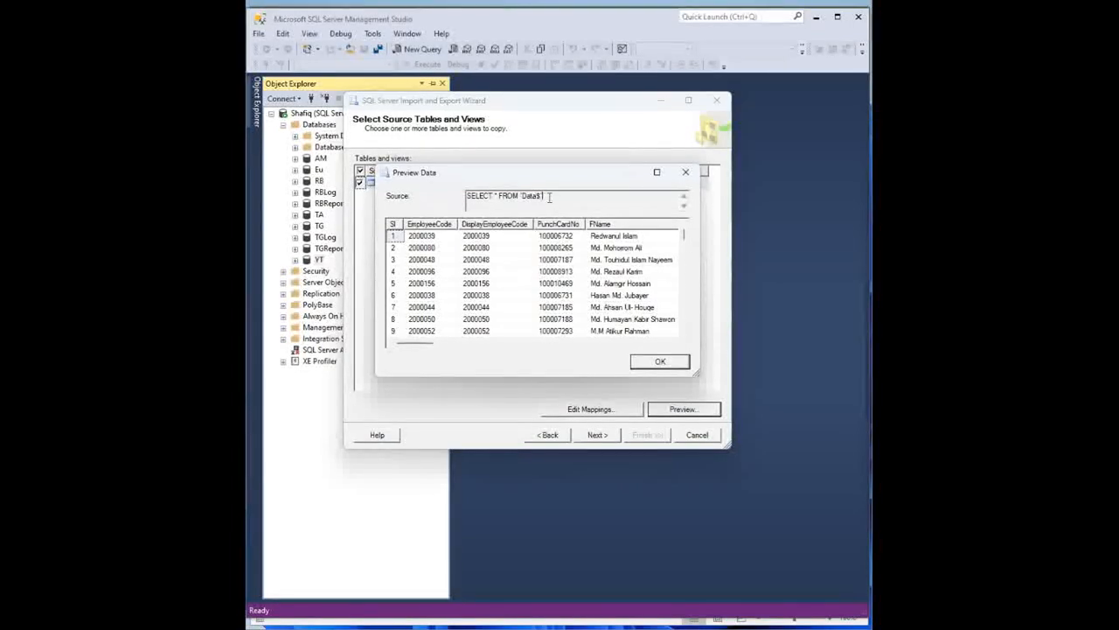
pyautogui.moveTo(549, 196); pyautogui.dragTo(535, 200)
pyautogui.moveTo(417, 344); pyautogui.dragTo(444, 345)
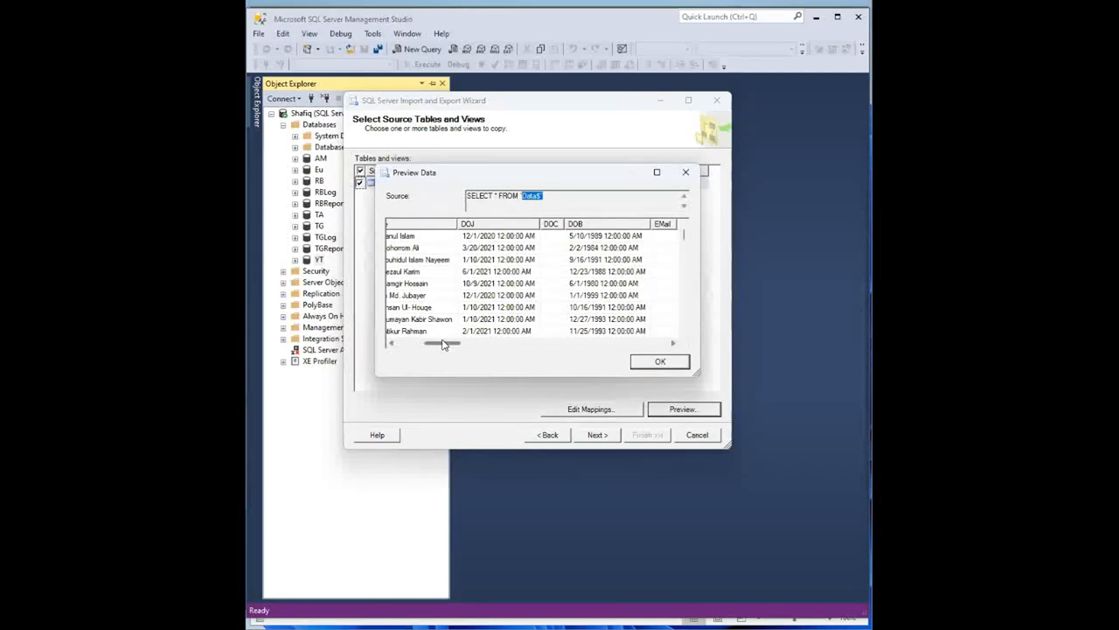
pyautogui.moveTo(449, 344); pyautogui.dragTo(402, 350)
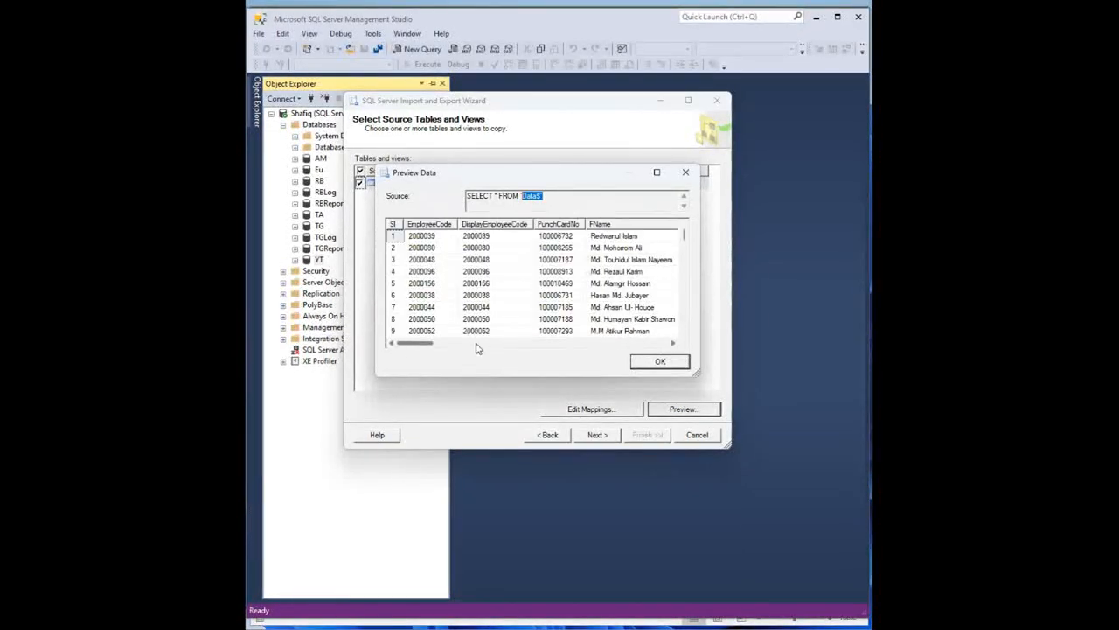
pyautogui.click(660, 363)
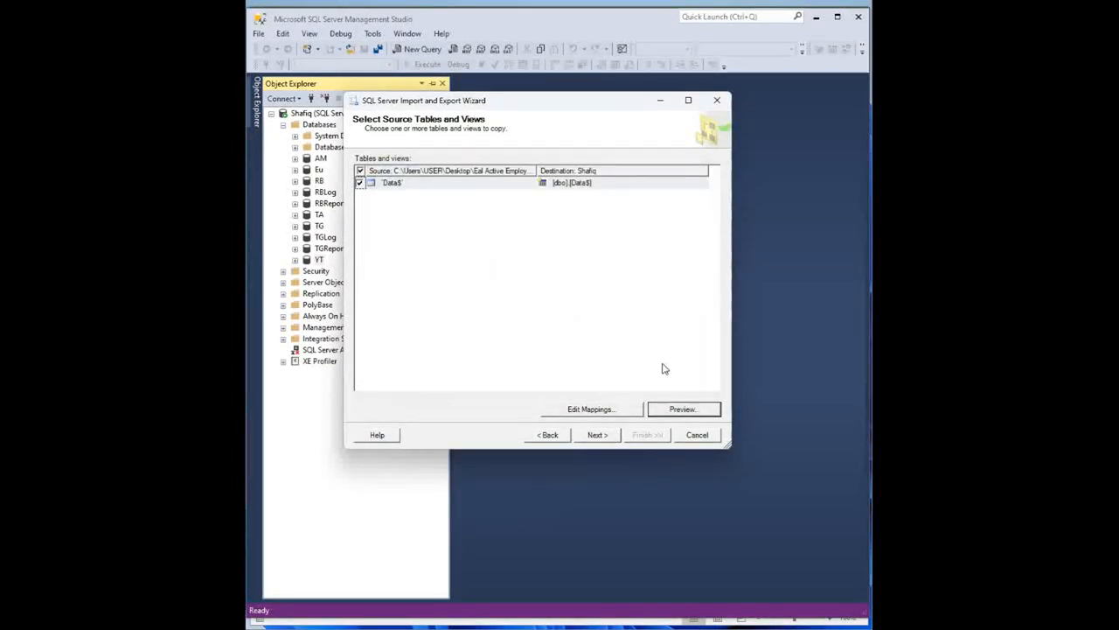
# - Run the import to Finish, confirm 2294 rows reached [dbo].[Data$], and close the wizard
pyautogui.click(598, 443)
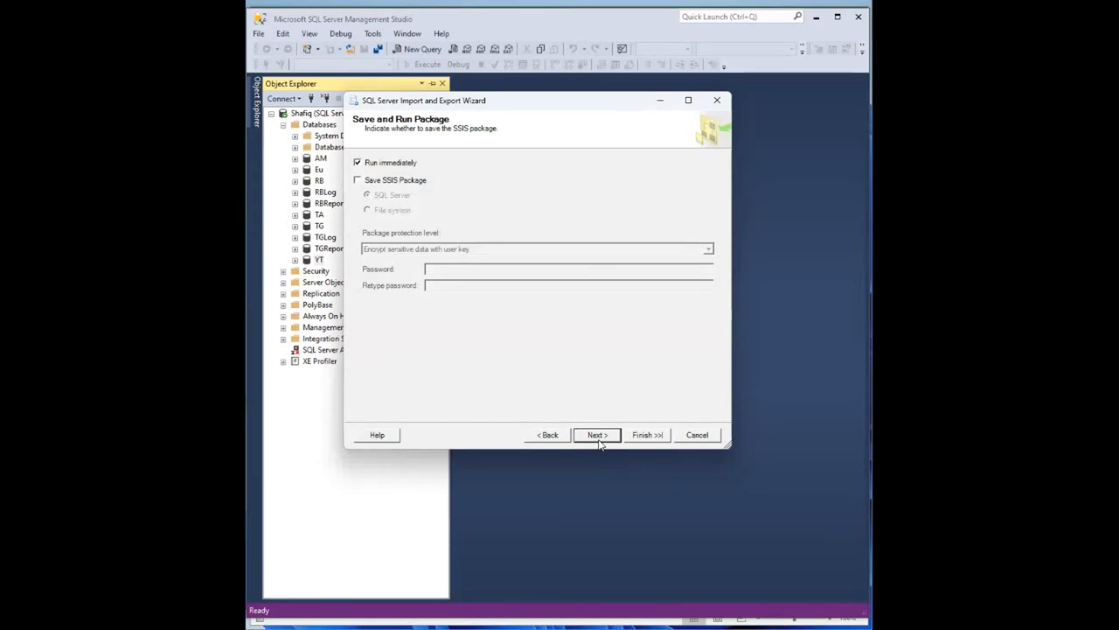
pyautogui.click(601, 442)
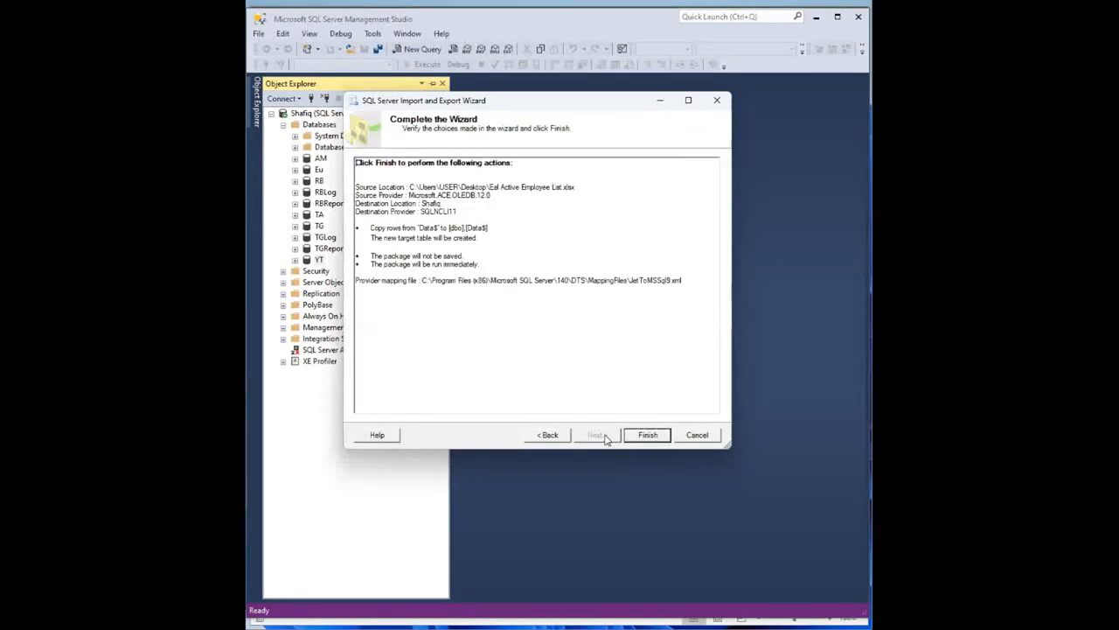
pyautogui.click(647, 435)
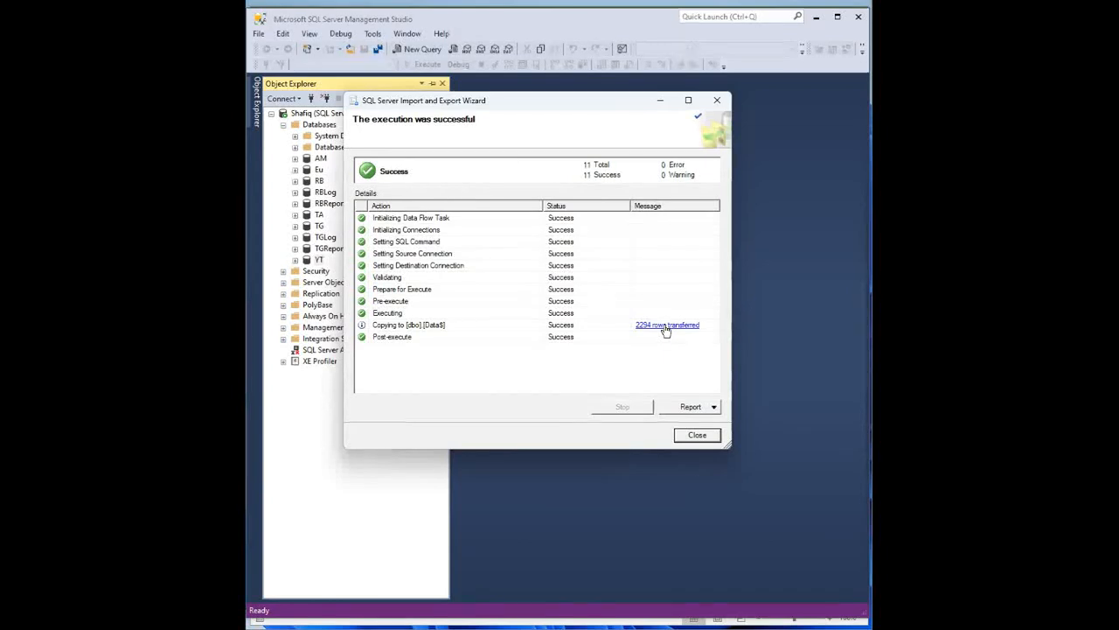
pyautogui.click(697, 436)
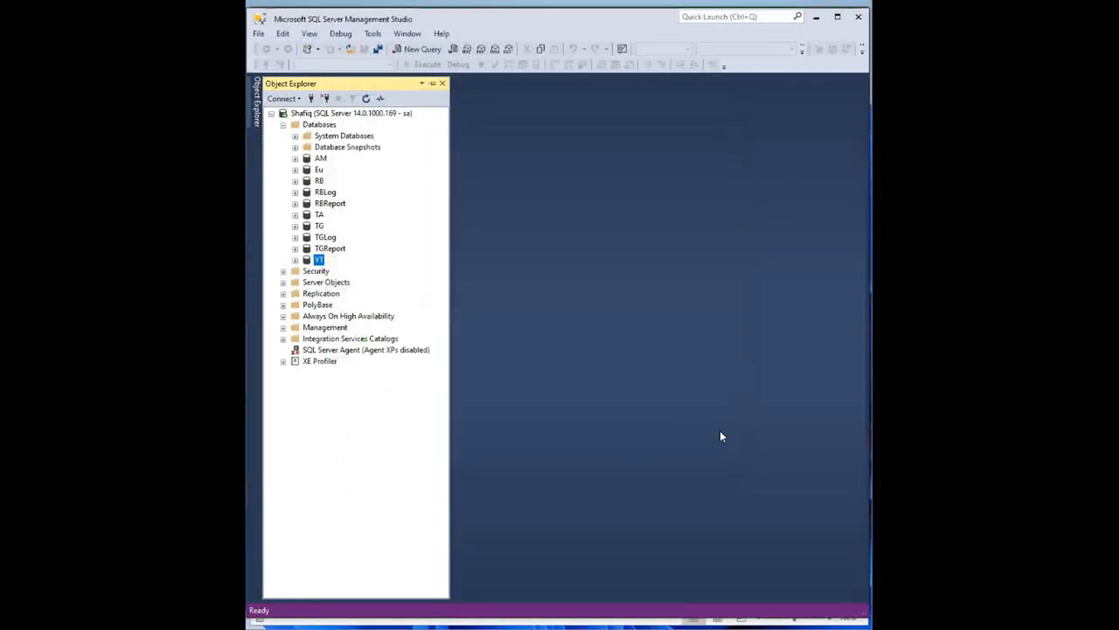
# - Find the imported dbo.Data$ table under YT > Tables, then open a new query window on YT
pyautogui.click(294, 261)
pyautogui.click(307, 282)
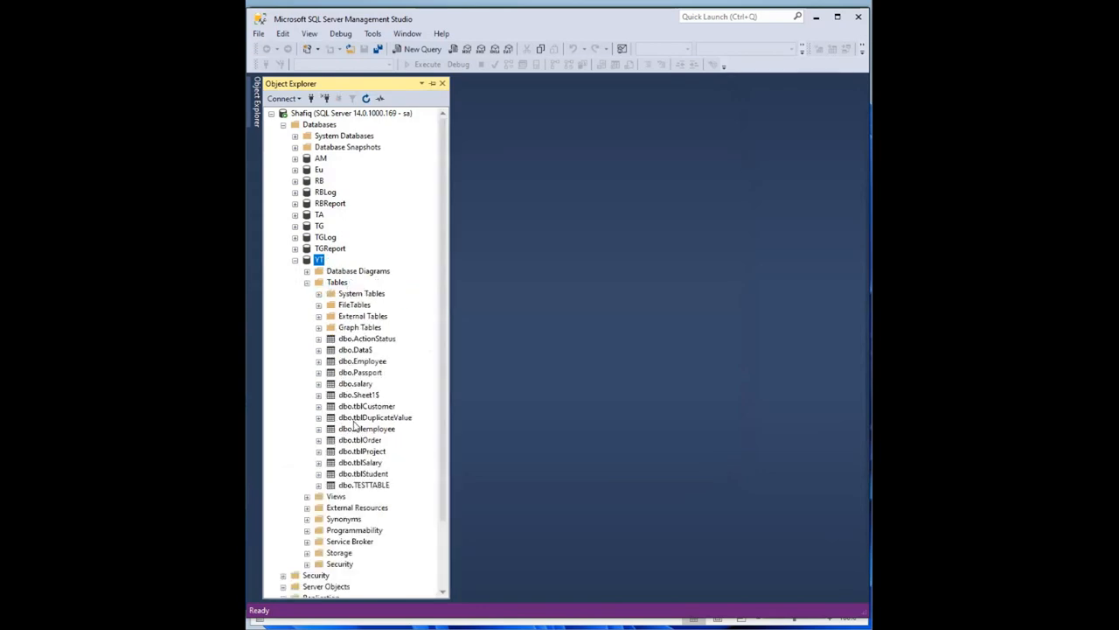
pyautogui.click(351, 351)
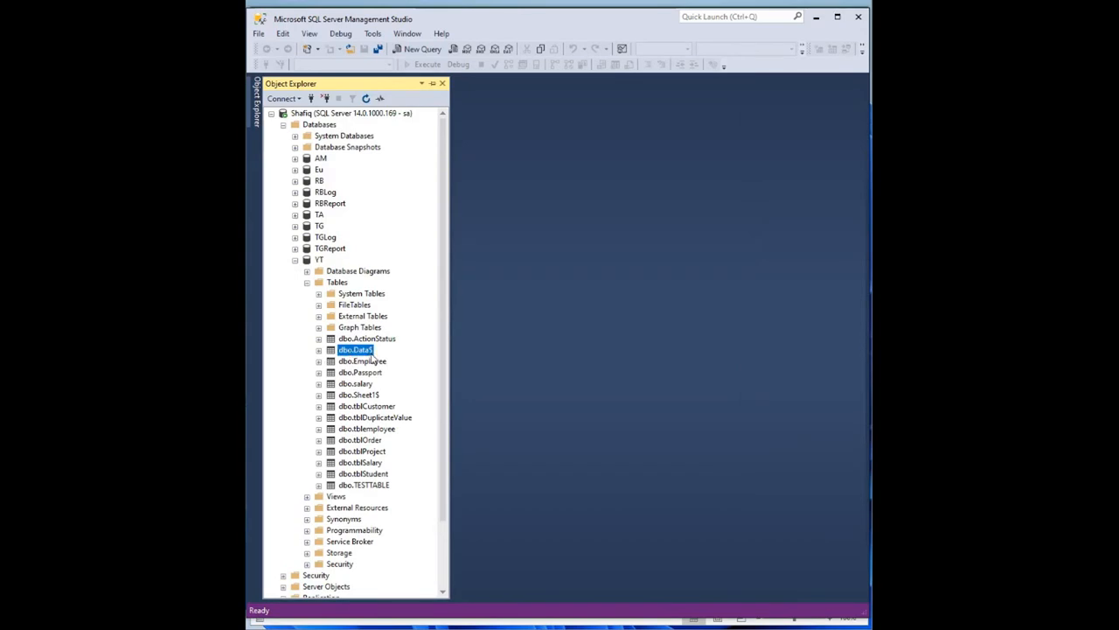
pyautogui.click(371, 396)
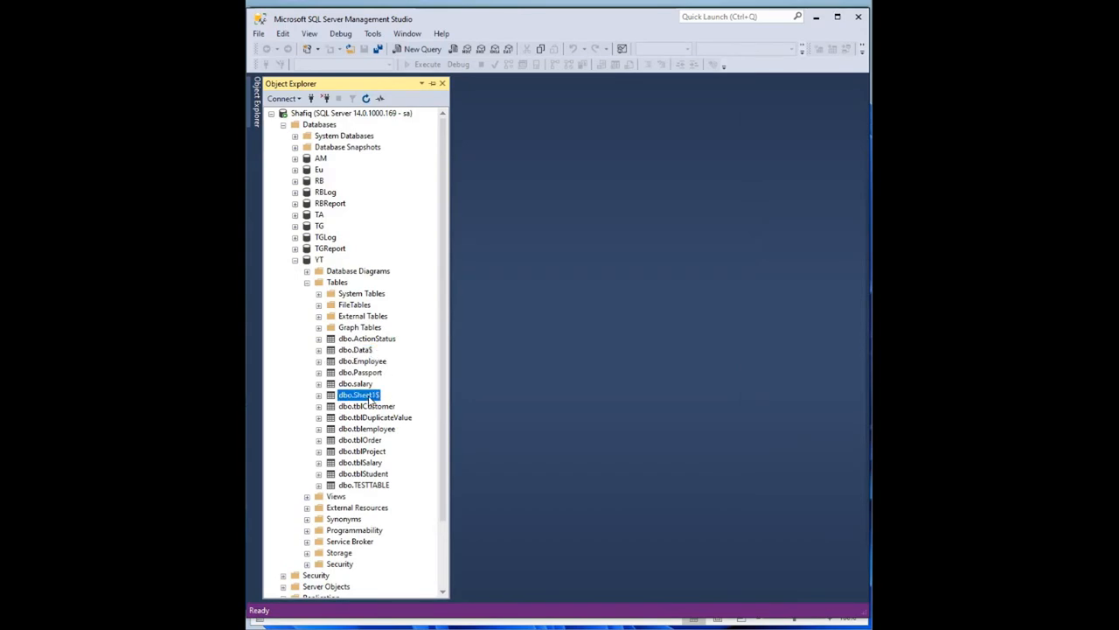
pyautogui.click(368, 352)
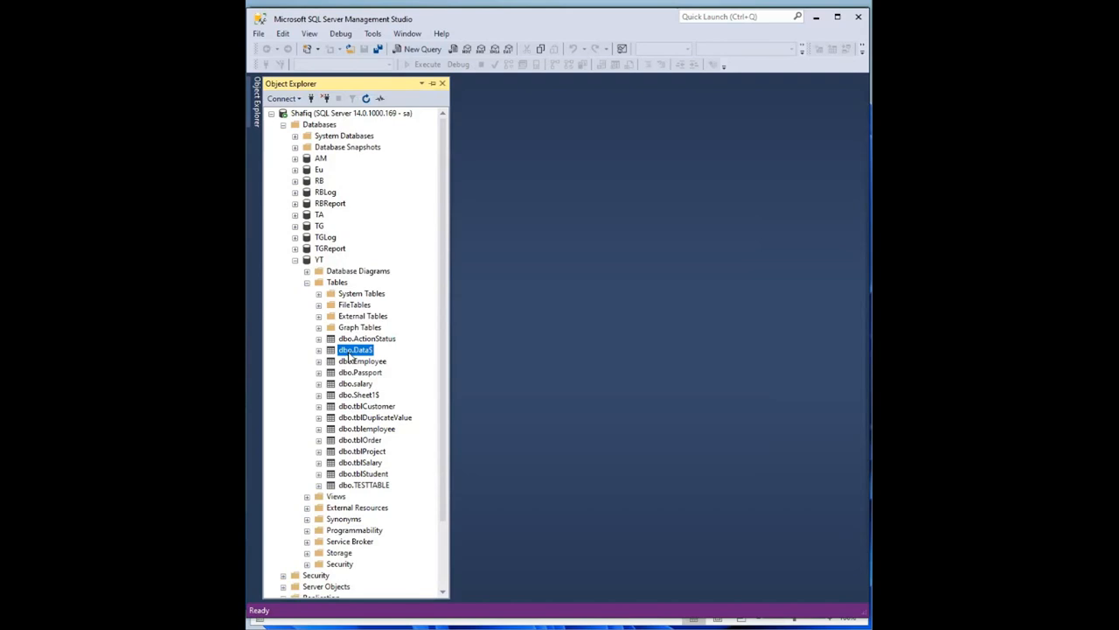
pyautogui.click(423, 49)
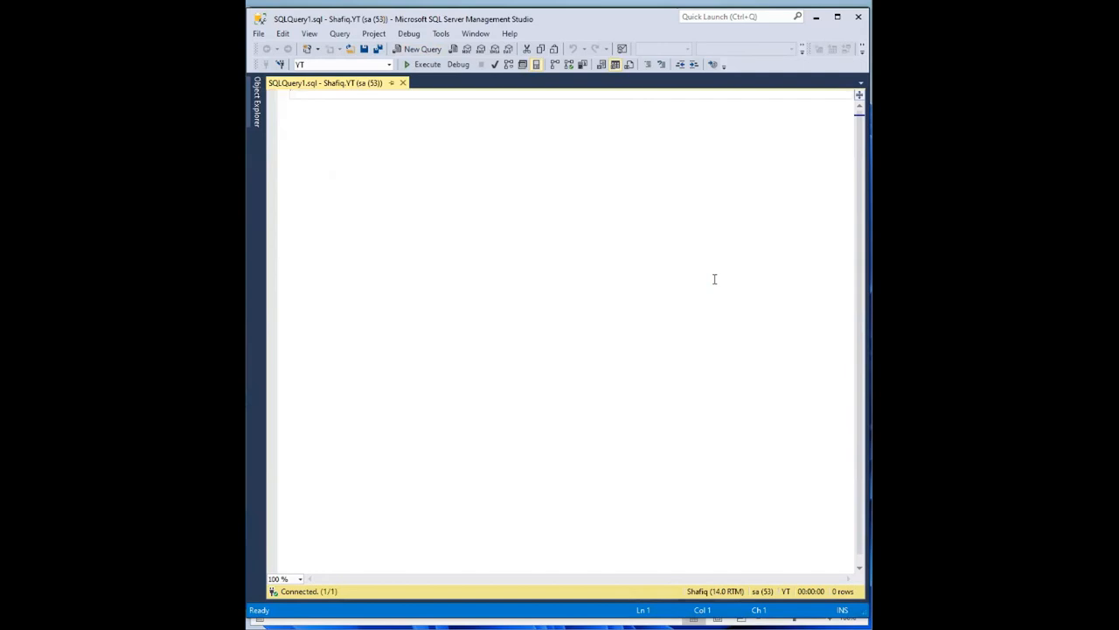
# - Run 'select * from data$' and browse the 2294 returned employee rows
pyautogui.write('select * from ')
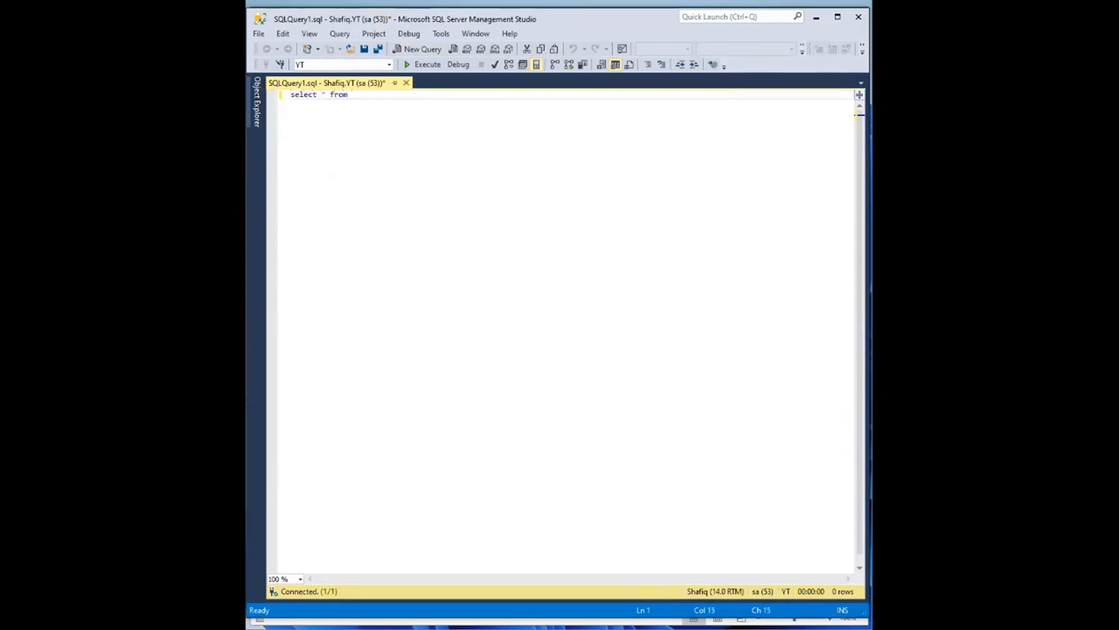
pyautogui.write('data$')
pyautogui.press('F5')
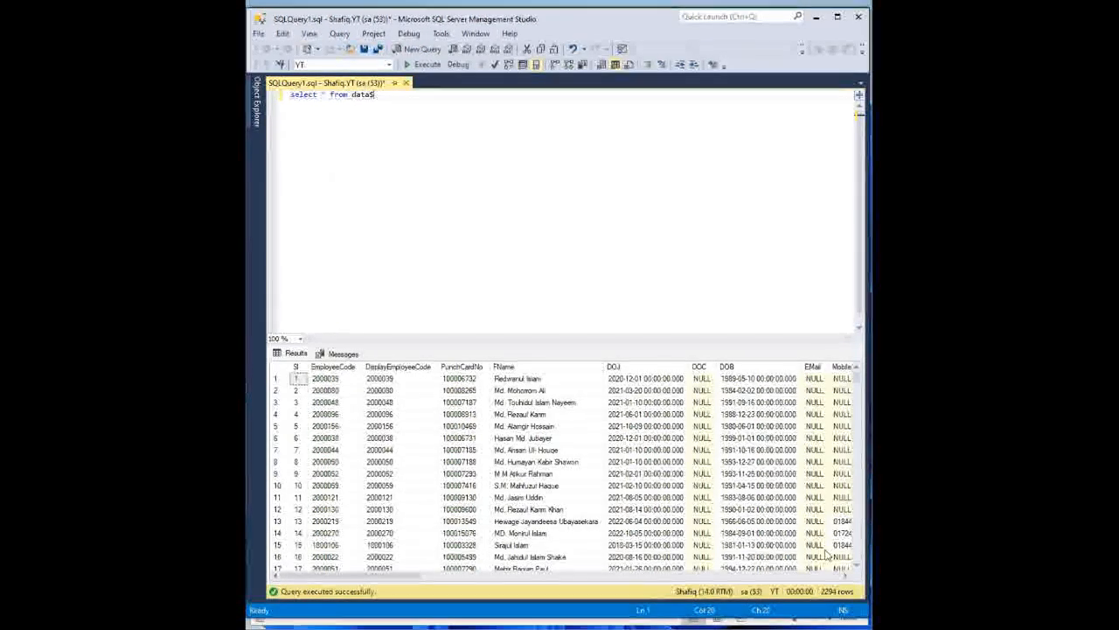
pyautogui.moveTo(343, 579); pyautogui.dragTo(508, 588)
pyautogui.moveTo(626, 594); pyautogui.dragTo(748, 596)
pyautogui.moveTo(528, 564); pyautogui.dragTo(318, 530)
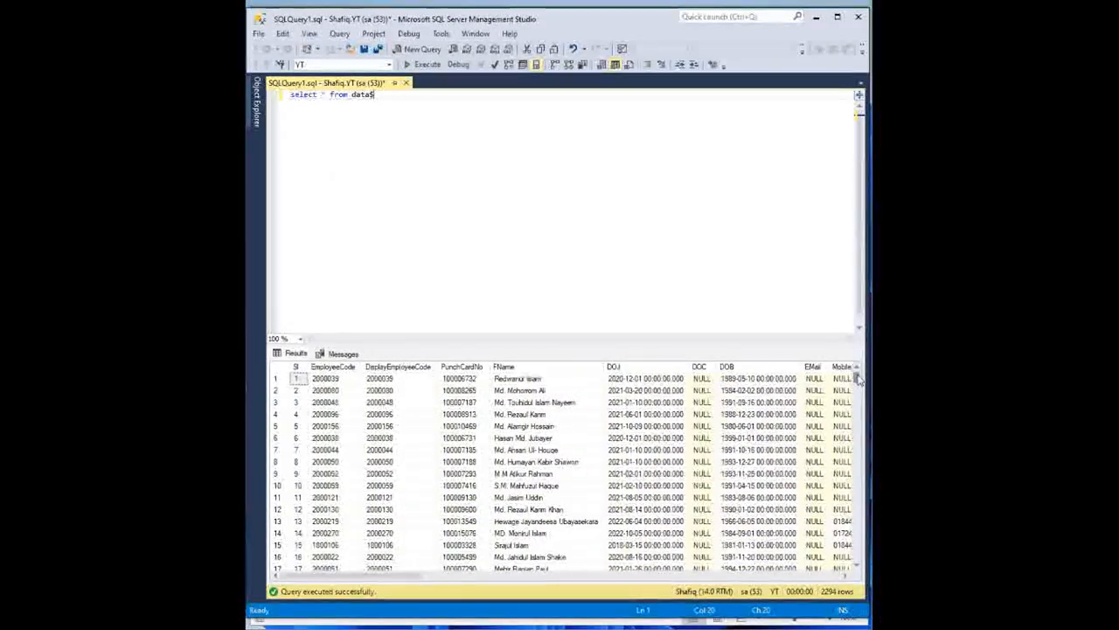
pyautogui.moveTo(858, 404); pyautogui.dragTo(857, 518)
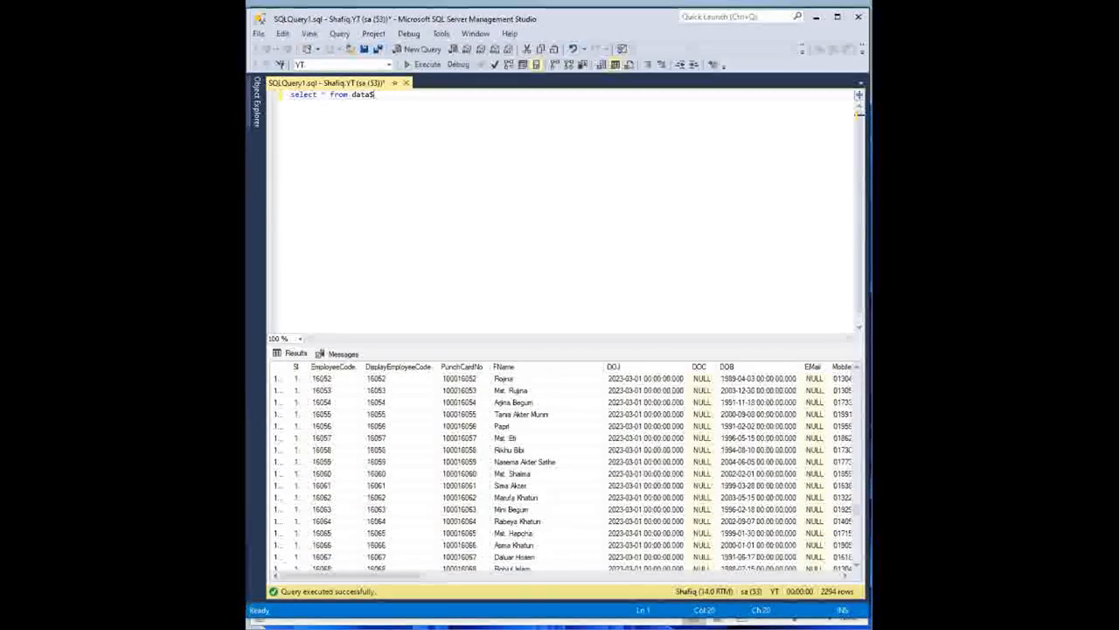
pyautogui.click(817, 17)
# - Close the Excel employee list without saving, then select result rows 16056–16065 in the grid
pyautogui.click(858, 16)
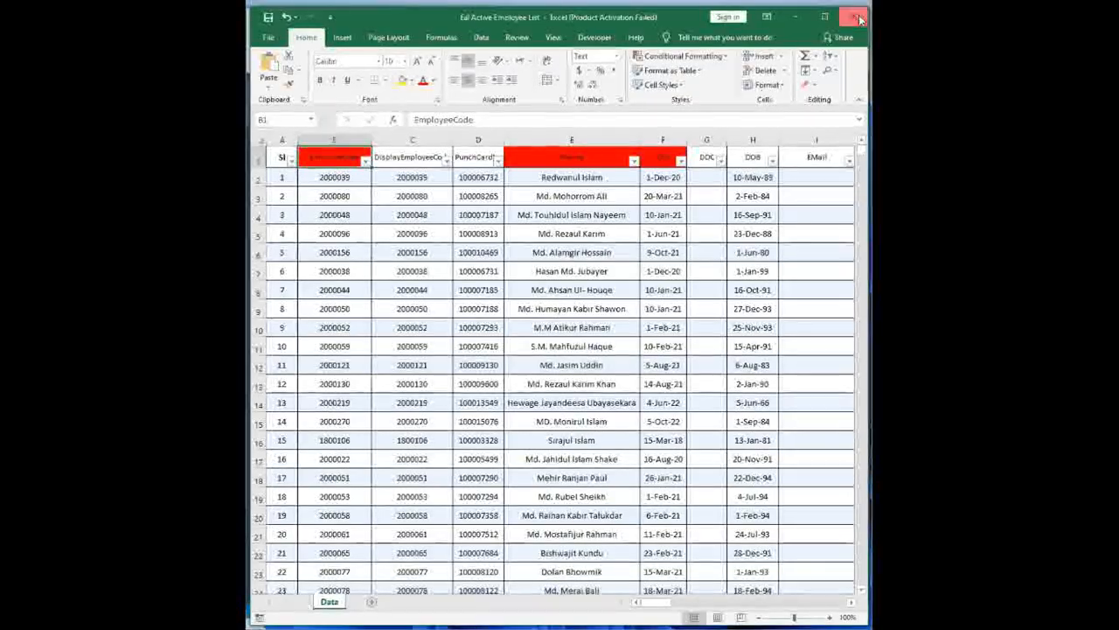
pyautogui.click(644, 330)
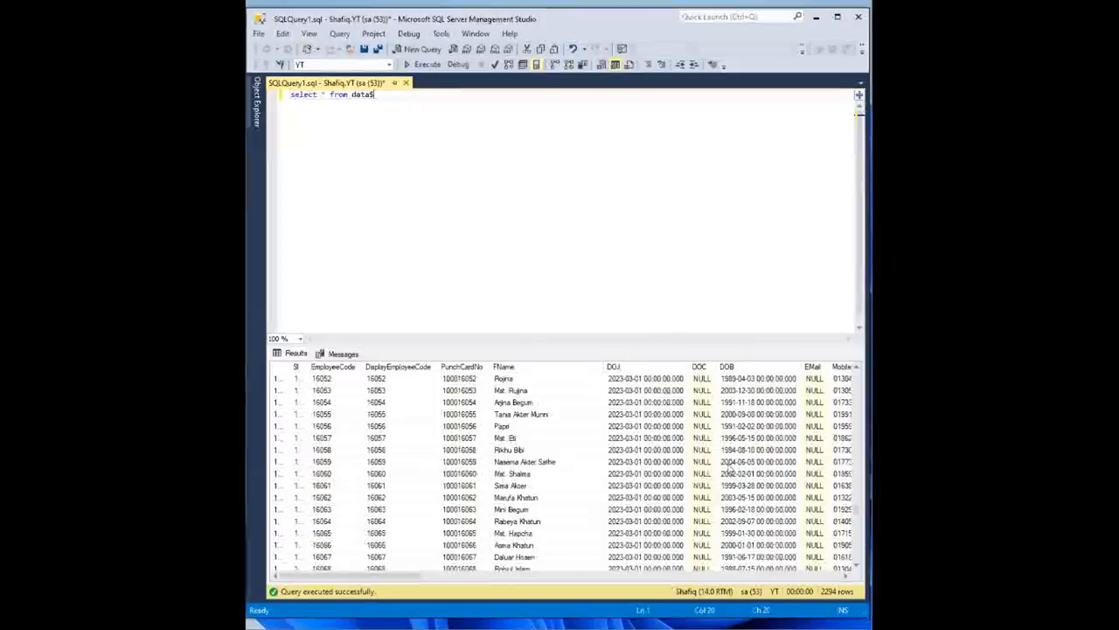
pyautogui.moveTo(644, 503); pyautogui.dragTo(815, 534)
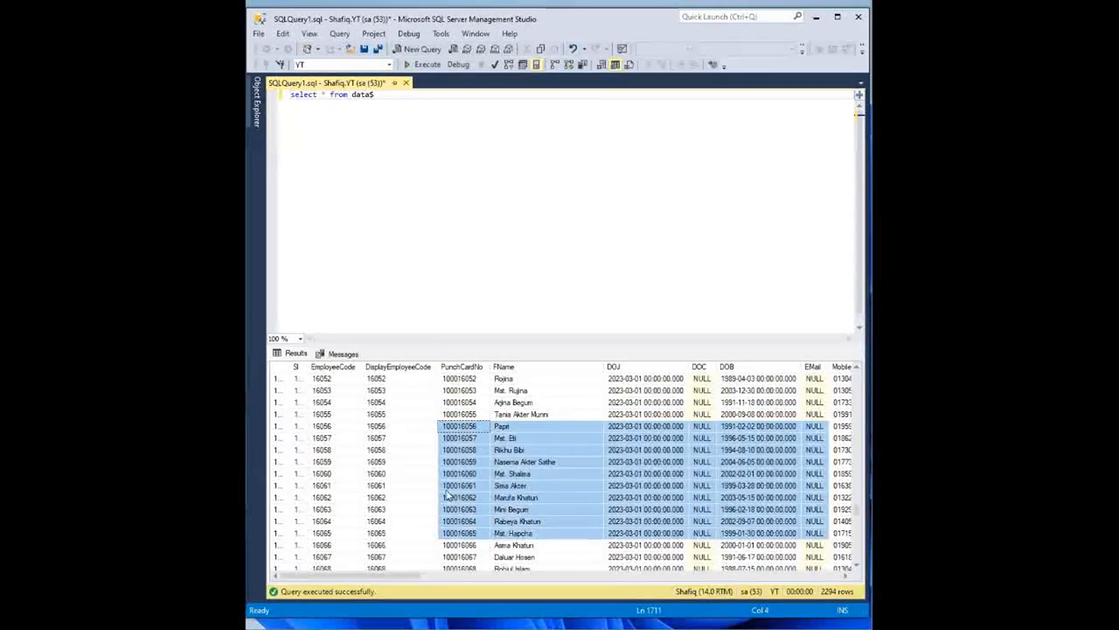
pyautogui.moveTo(376, 427); pyautogui.dragTo(752, 533)
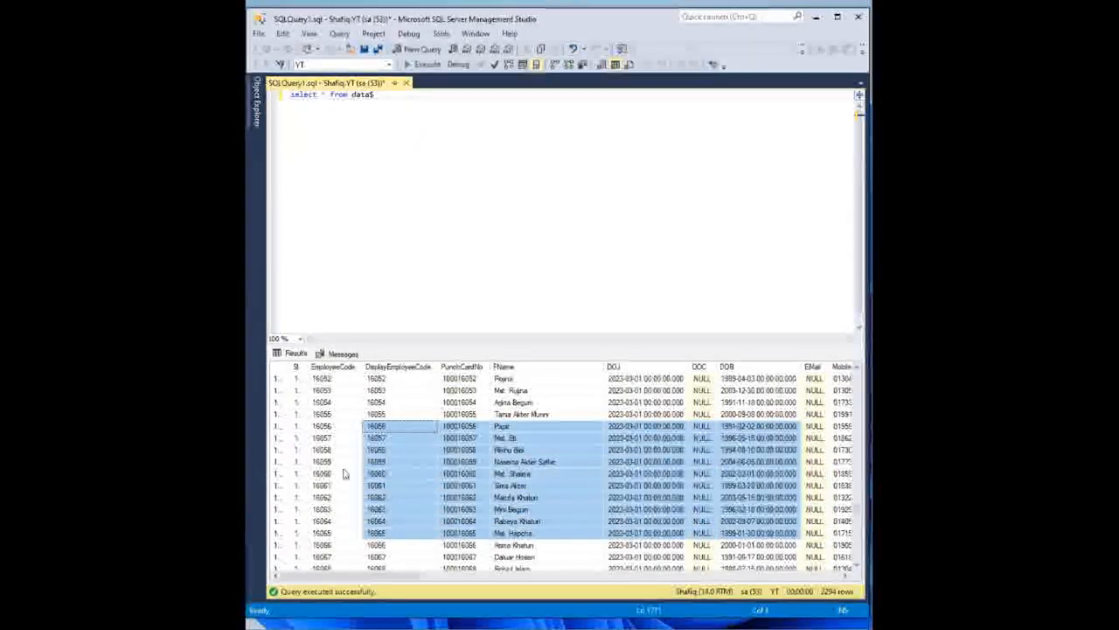
pyautogui.keyDown('shift'); pyautogui.click(748, 532); pyautogui.keyUp('shift')
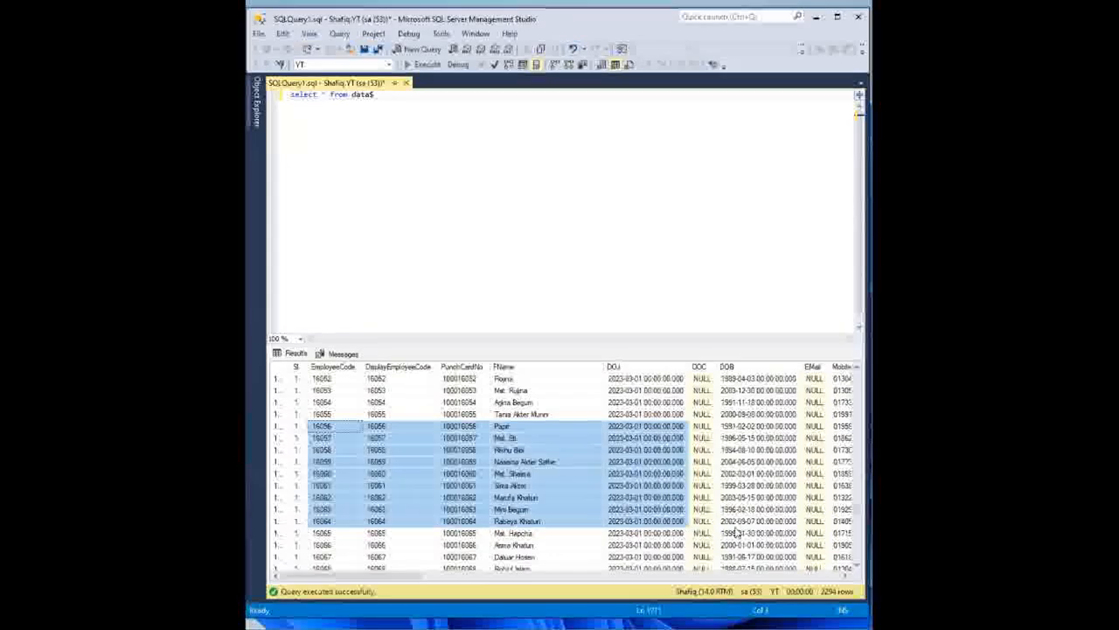
pyautogui.click(408, 168)
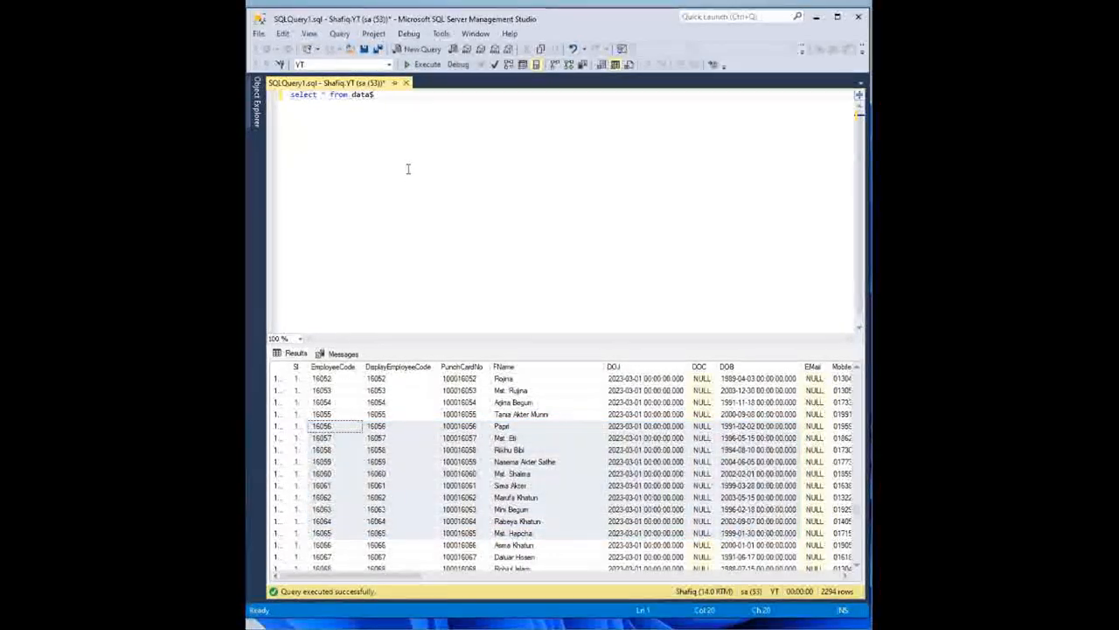